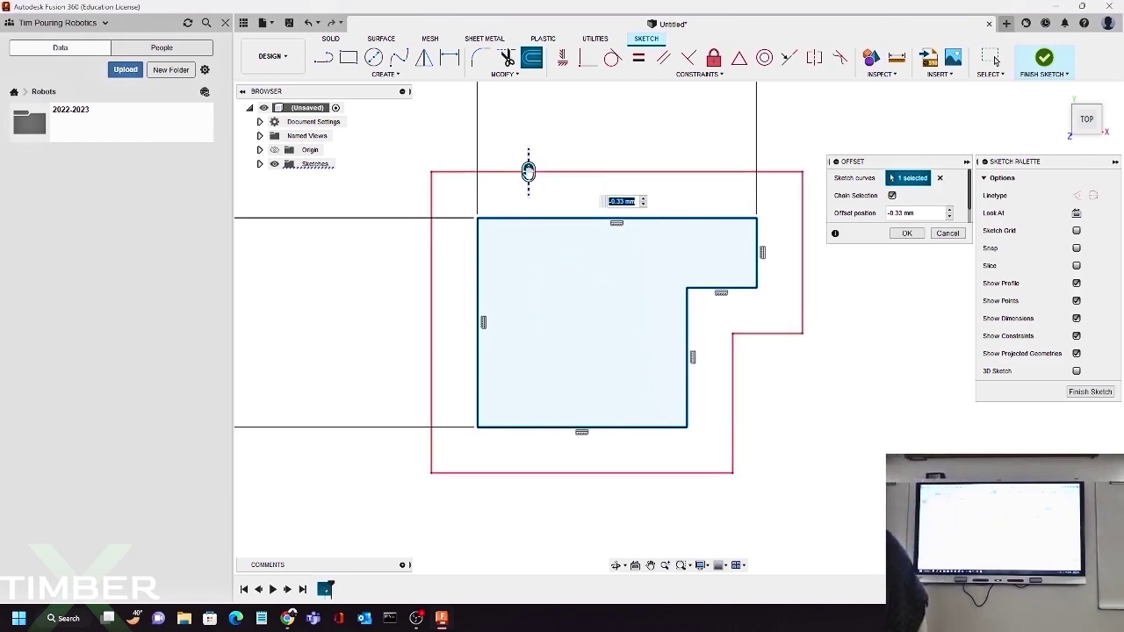
# Step: Clear the chained offset selection and offset only the profile's left edge 0.5 mm inward, with Chain Selection off
pyautogui.click(938, 178)
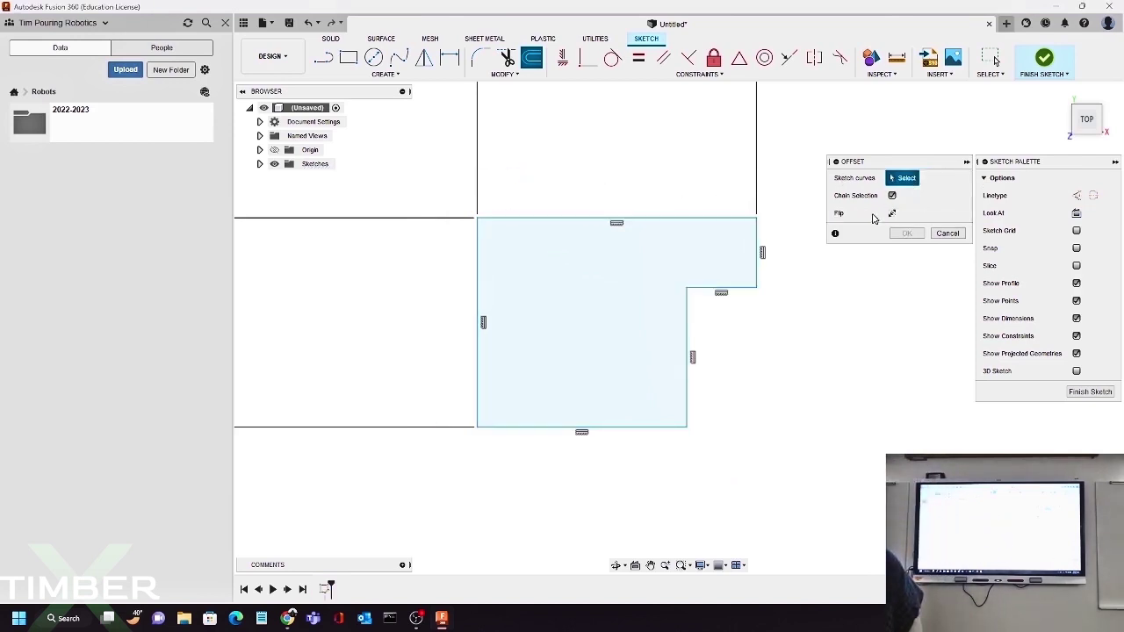
pyautogui.click(479, 297)
pyautogui.click(432, 293)
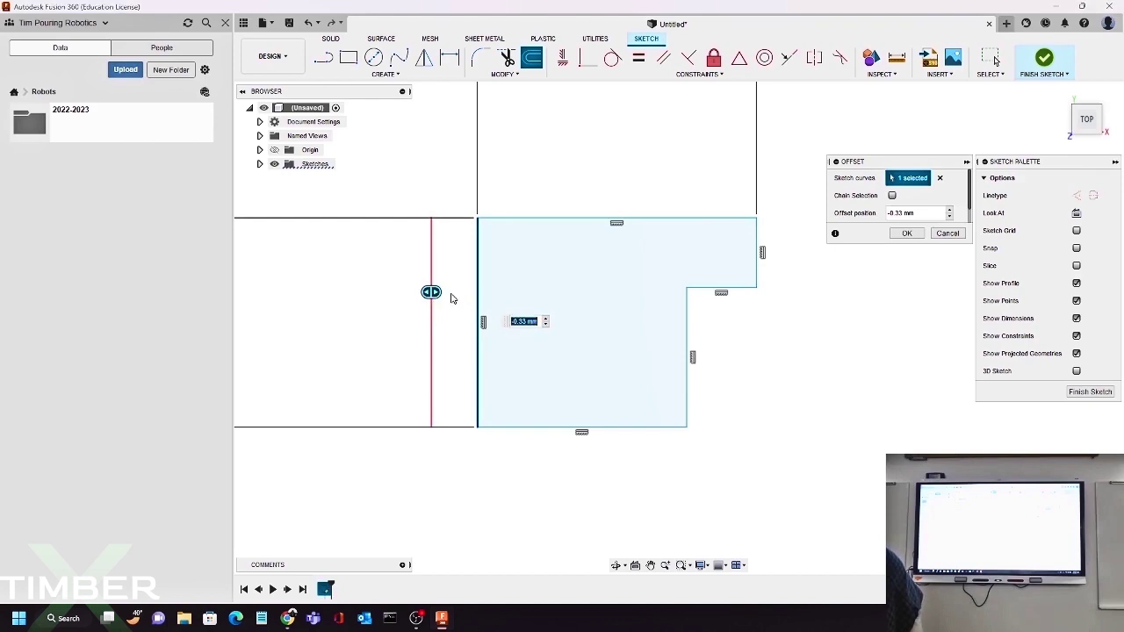
pyautogui.write('0.5')
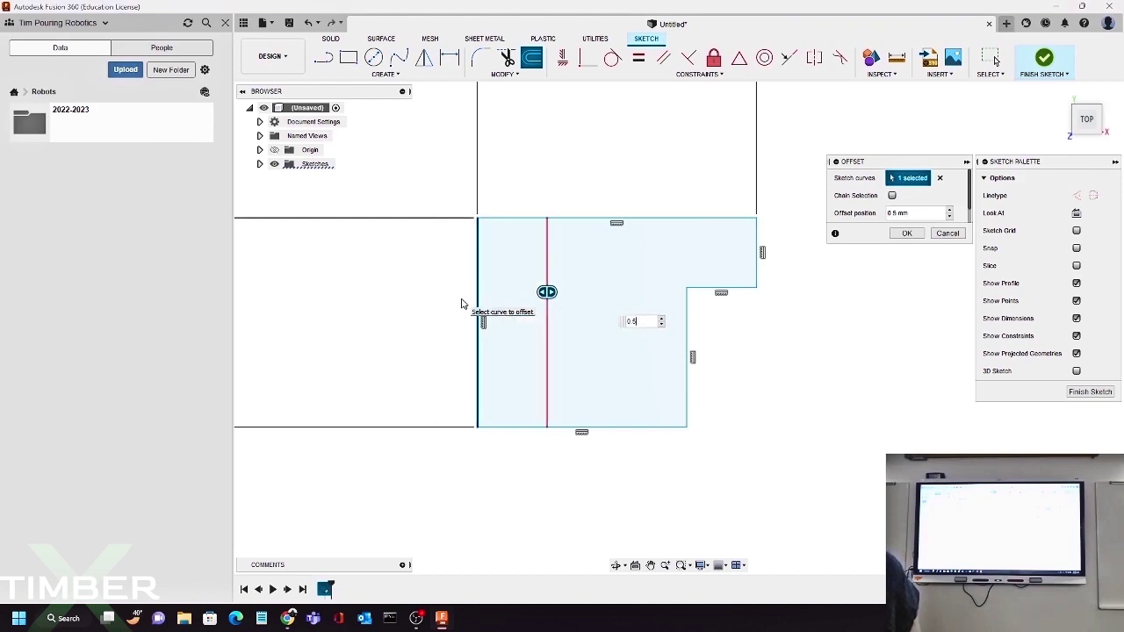
pyautogui.moveTo(547, 291)
pyautogui.mouseDown()
pyautogui.moveTo(532, 294)
pyautogui.moveTo(549, 291)
pyautogui.mouseUp()
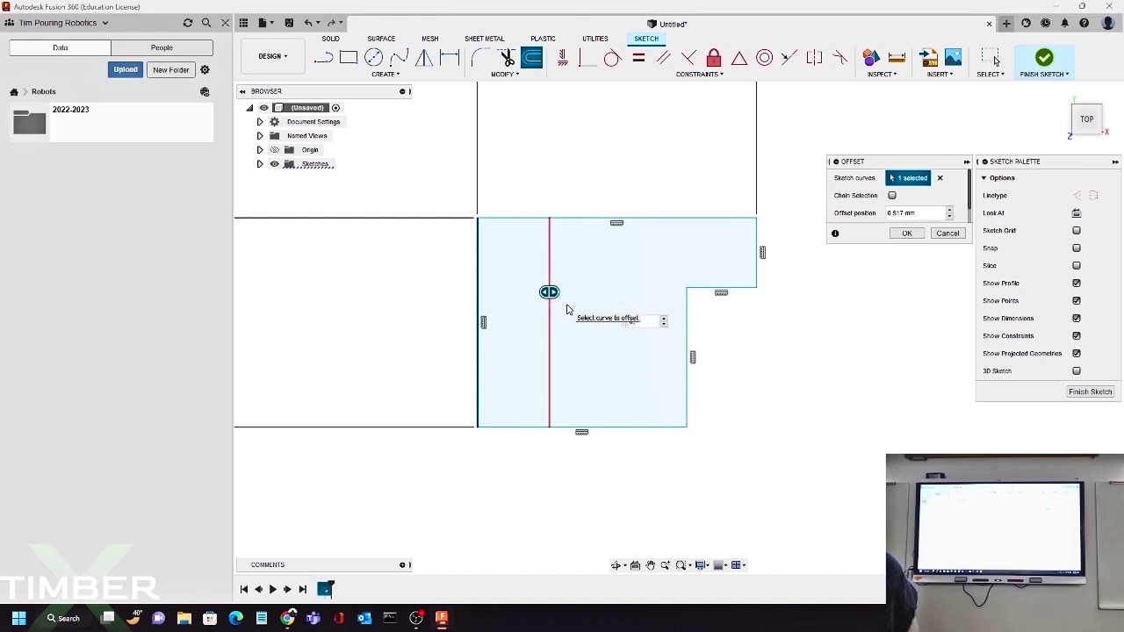
pyautogui.write('0.5')
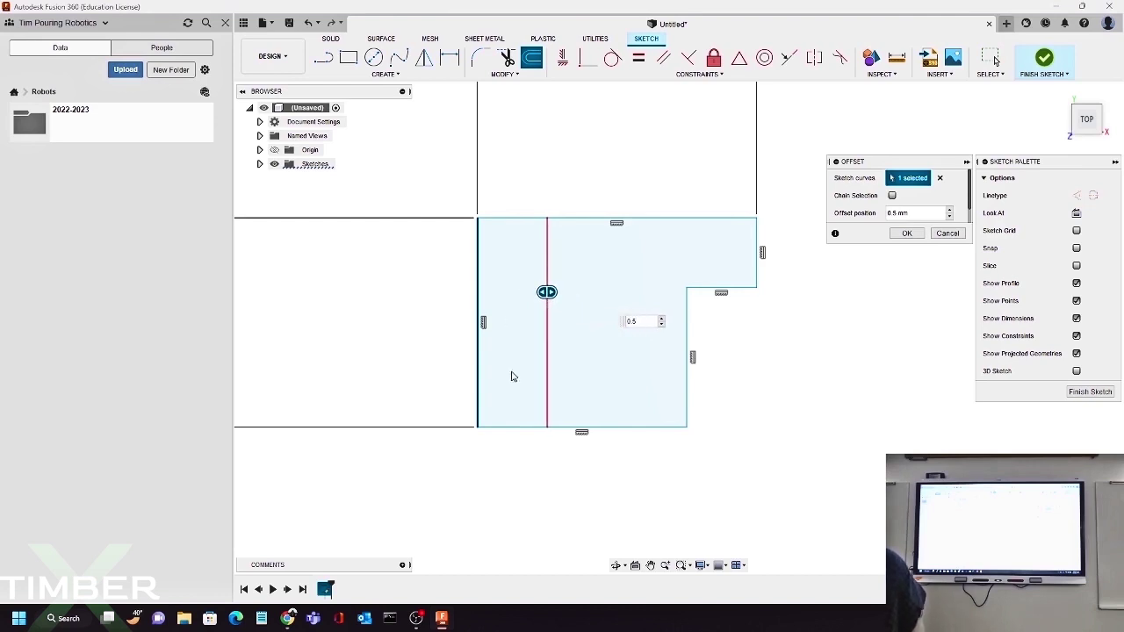
pyautogui.press('Return')
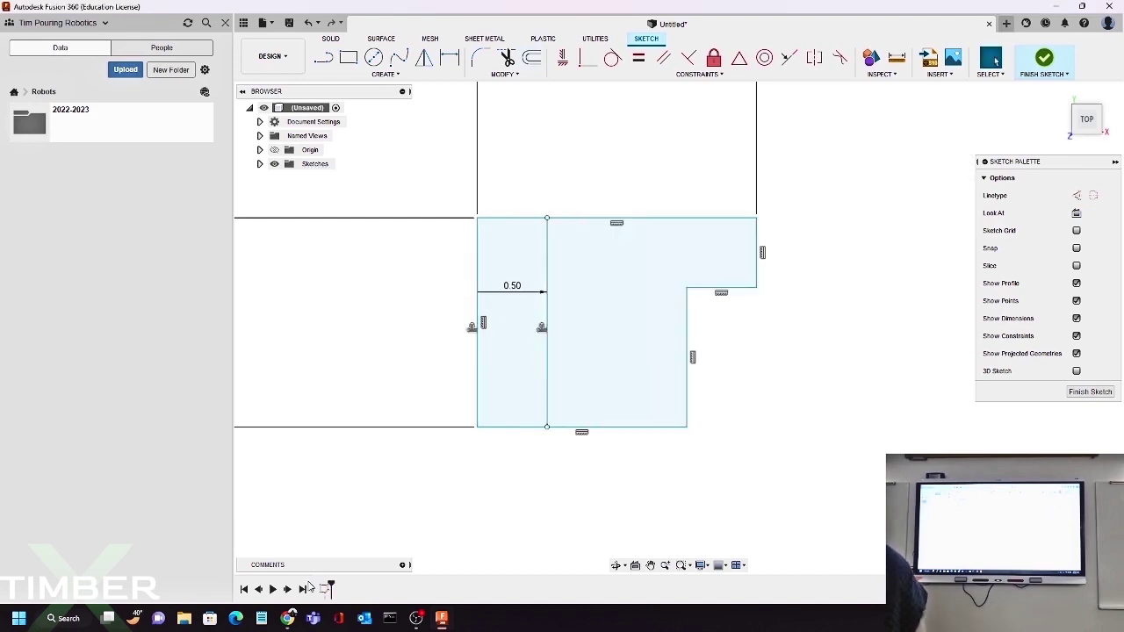
# Step: Examine the dimensioned part drawing on slide 7 in Google Slides with the slide area enlarged, and return to Fusion 360
pyautogui.hotkey('alt', 'Tab')
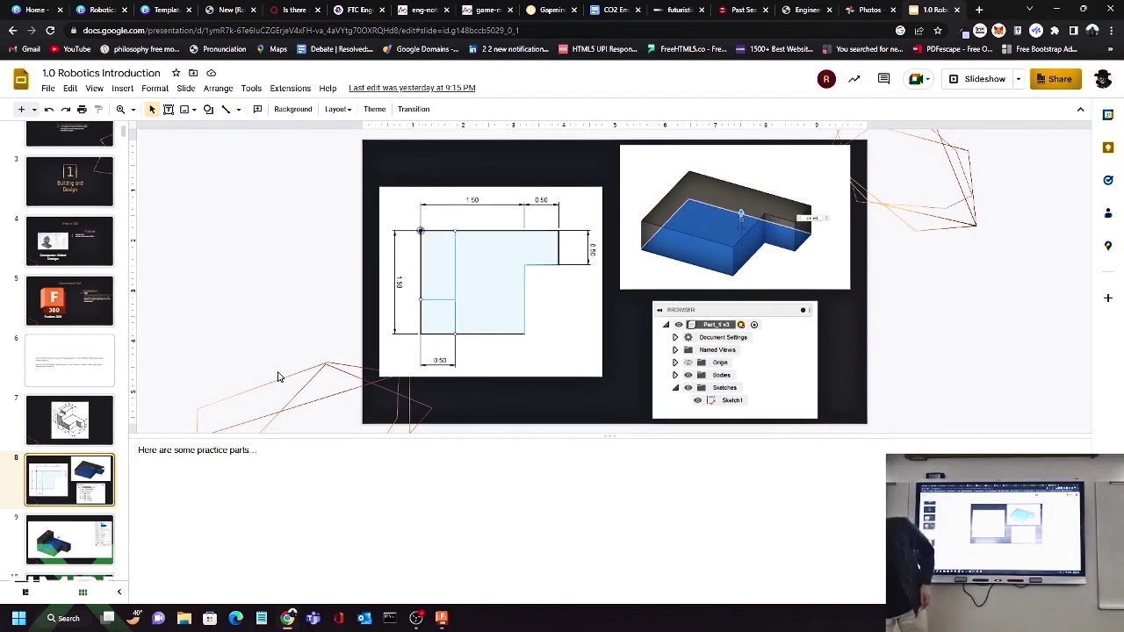
pyautogui.click(62, 443)
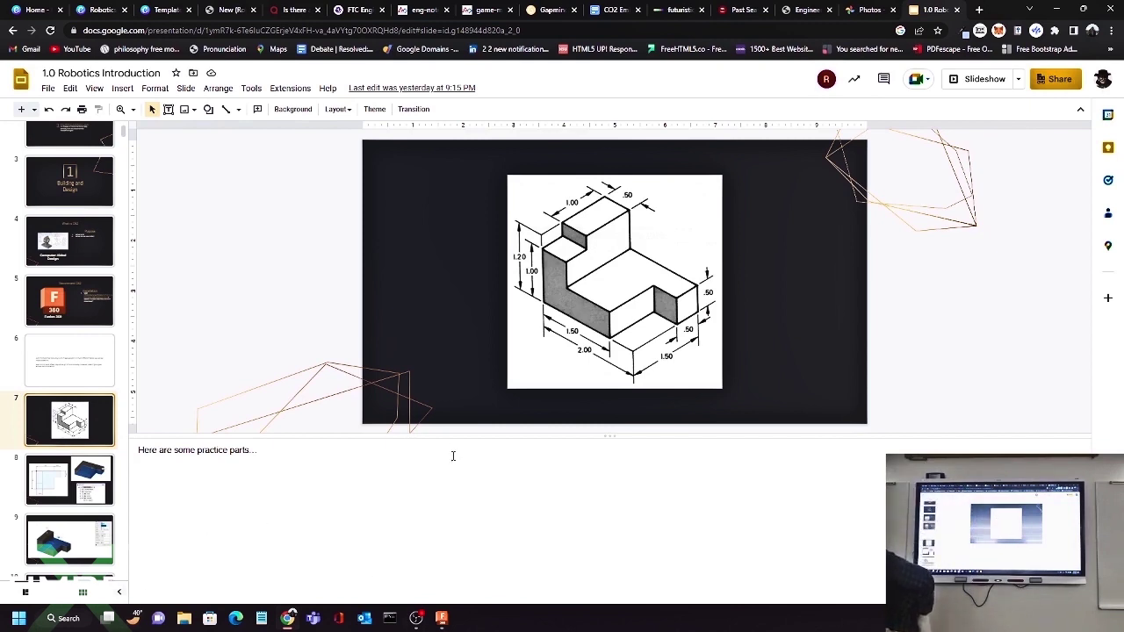
pyautogui.moveTo(439, 434); pyautogui.dragTo(438, 600)
pyautogui.click(441, 619)
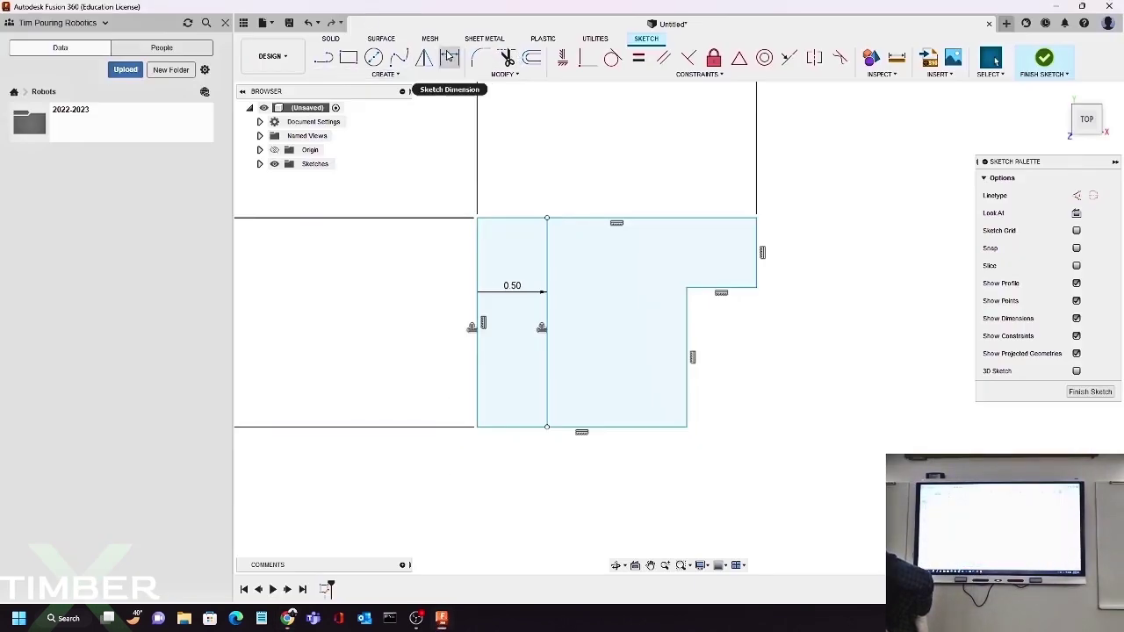
# Step: Offset the profile's bottom edge 0.5 mm inward
pyautogui.click(531, 57)
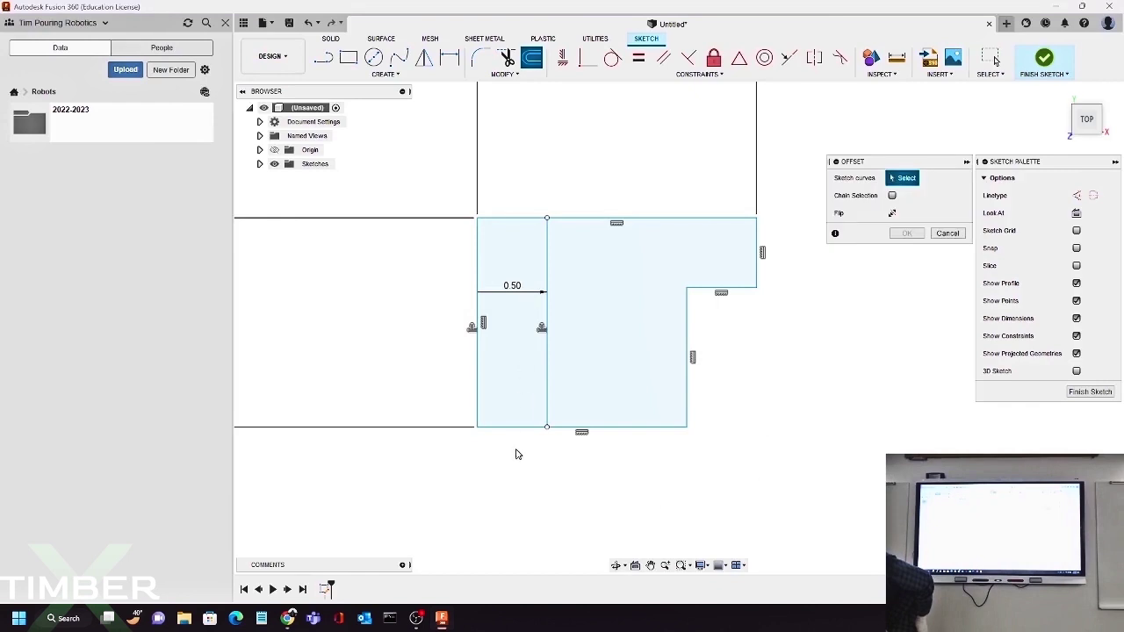
pyautogui.click(573, 288)
pyautogui.moveTo(518, 285); pyautogui.dragTo(528, 324)
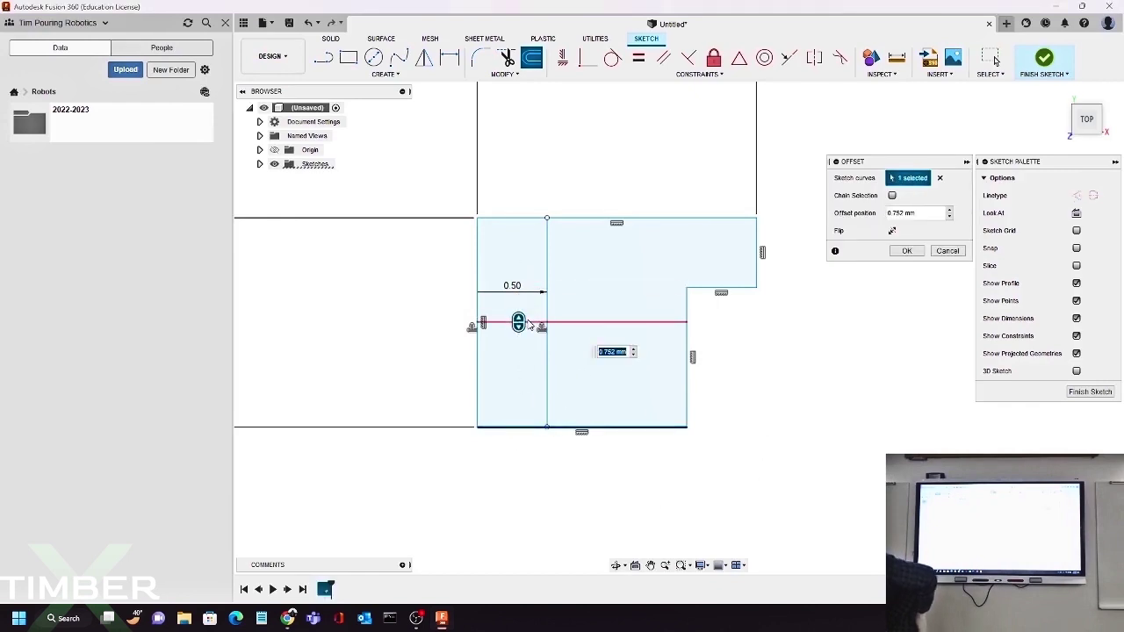
pyautogui.write('0.5')
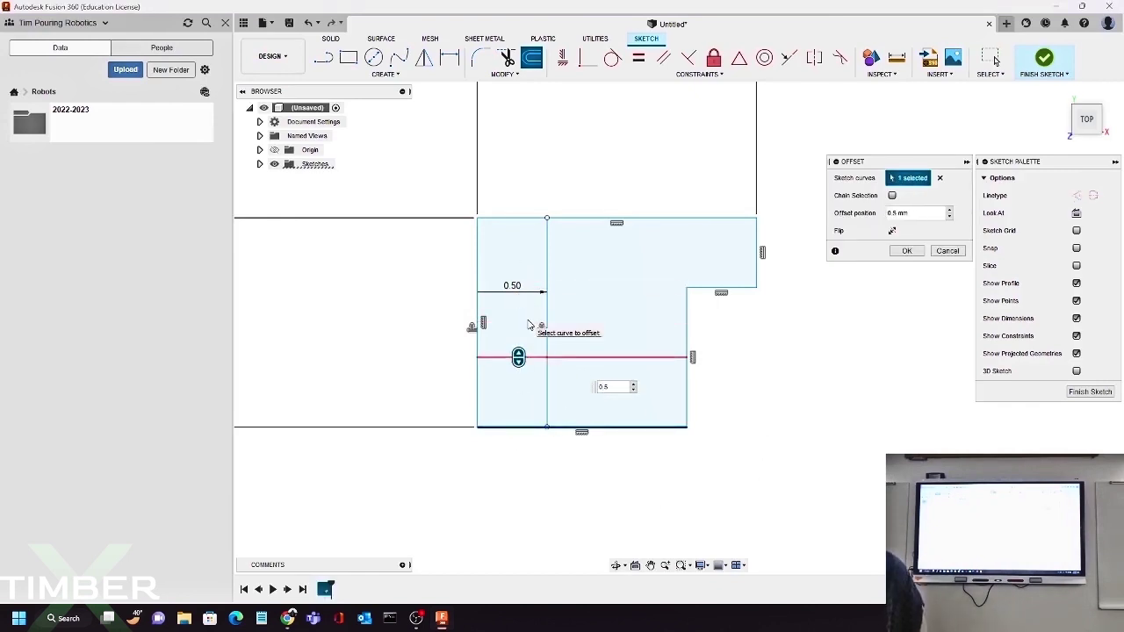
pyautogui.press('Return')
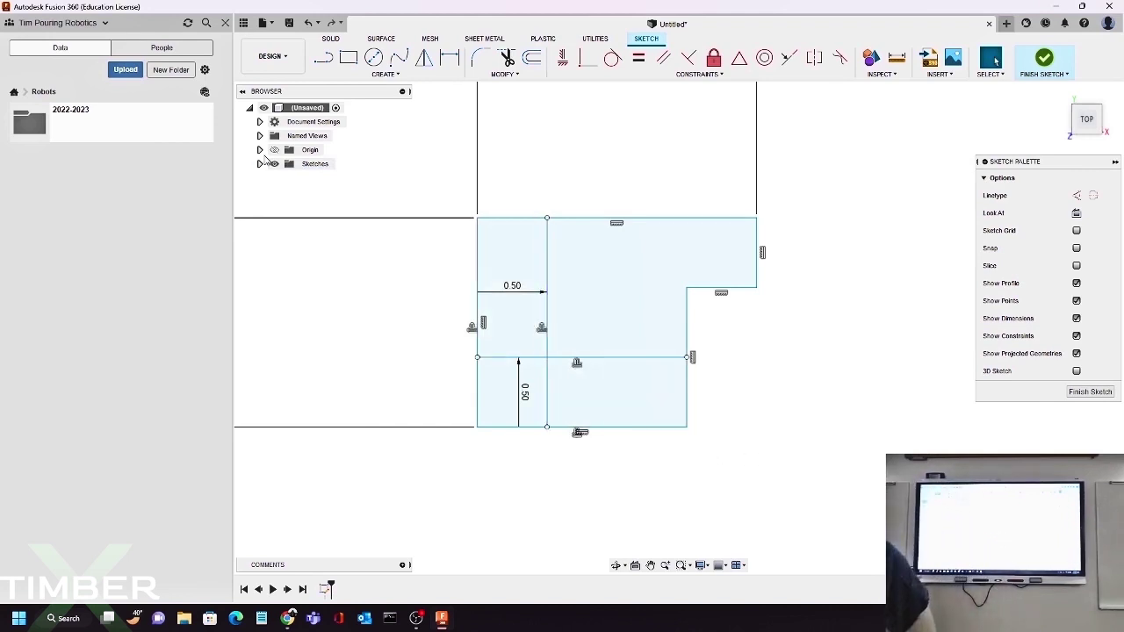
# Step: Trim the horizontal offset line to the right of the vertical offset line and finish the sketch
pyautogui.click(507, 57)
pyautogui.click(607, 360)
pyautogui.press('Escape')
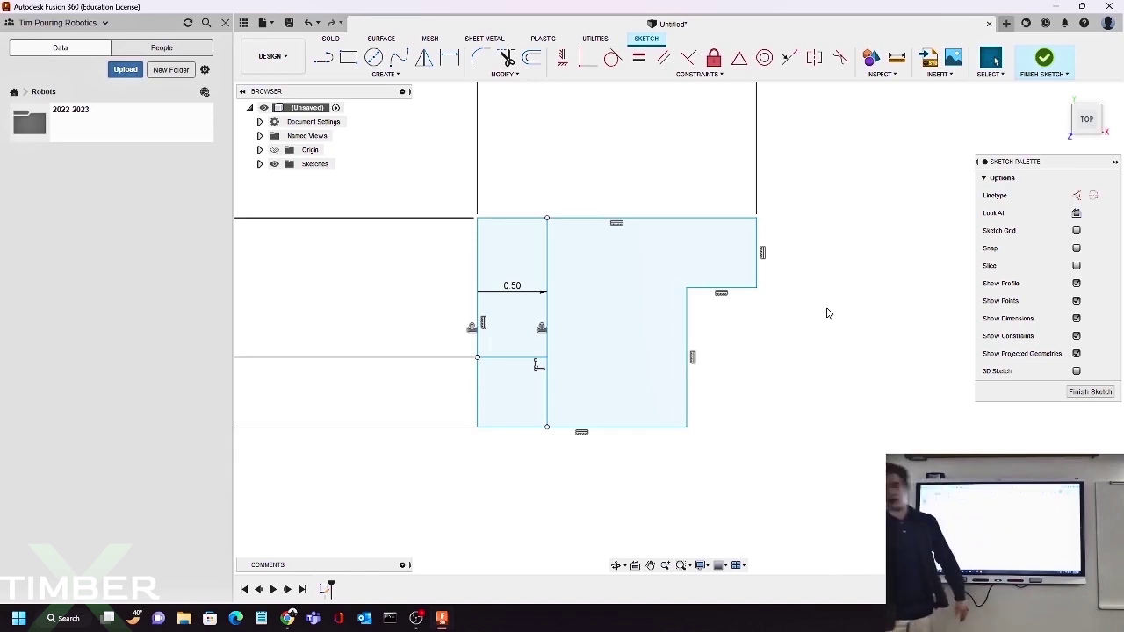
pyautogui.click(1036, 65)
# Step: Extrude all three sketch profiles 0.5 mm upward as a new body, checking the height against the drawing in Google Slides
pyautogui.moveTo(831, 331)
pyautogui.keyDown('shift'); pyautogui.mouseDown(button='middle')
pyautogui.moveTo(798, 298)
pyautogui.moveTo(801, 286)
pyautogui.mouseUp(button='middle'); pyautogui.keyUp('shift')
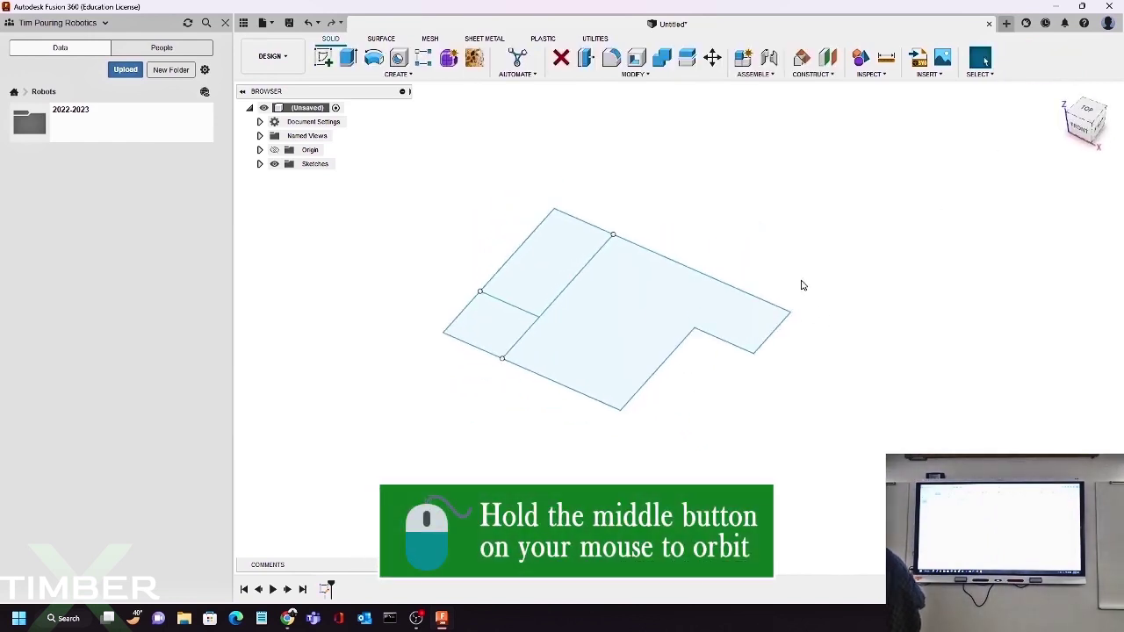
pyautogui.click(349, 59)
pyautogui.click(550, 338)
pyautogui.click(524, 291)
pyautogui.click(507, 333)
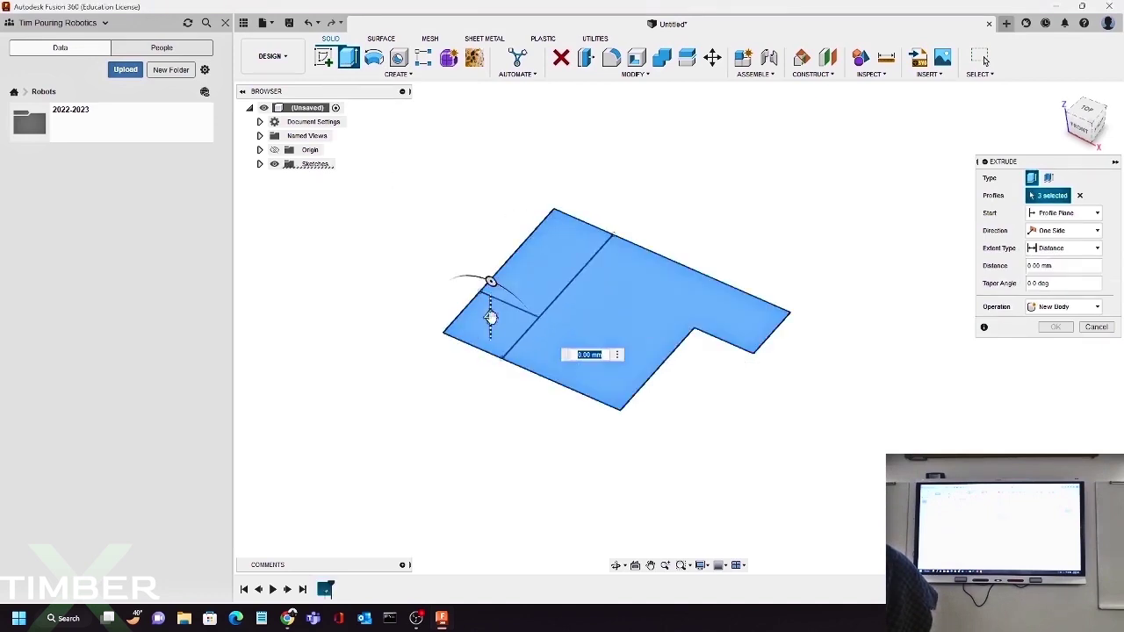
pyautogui.moveTo(492, 319); pyautogui.dragTo(504, 293)
pyautogui.write('0.5')
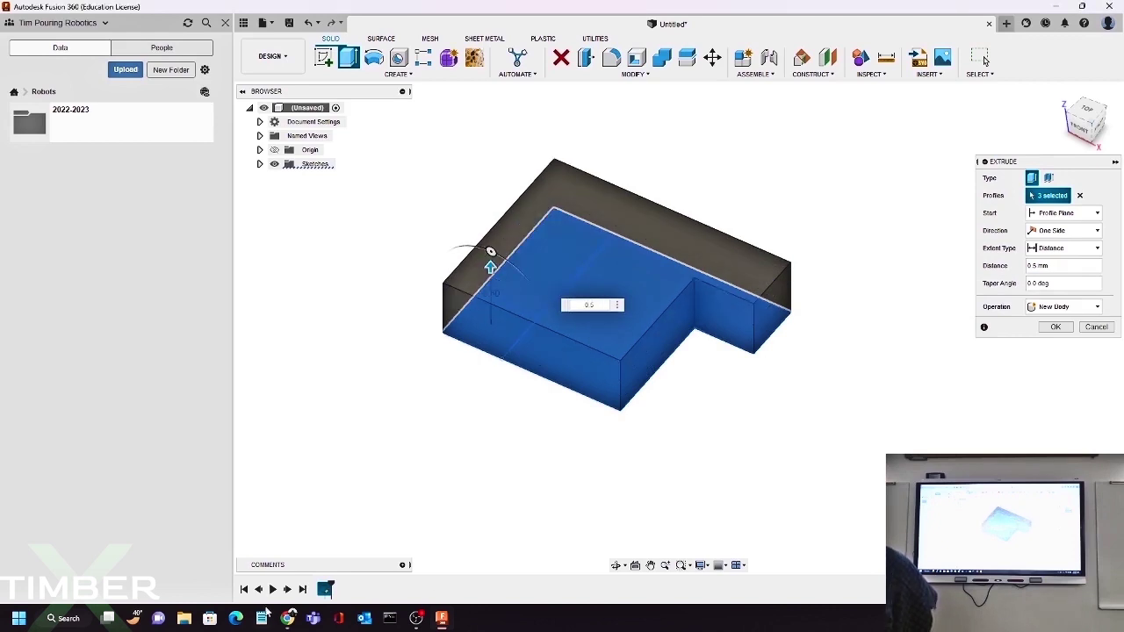
pyautogui.click(288, 618)
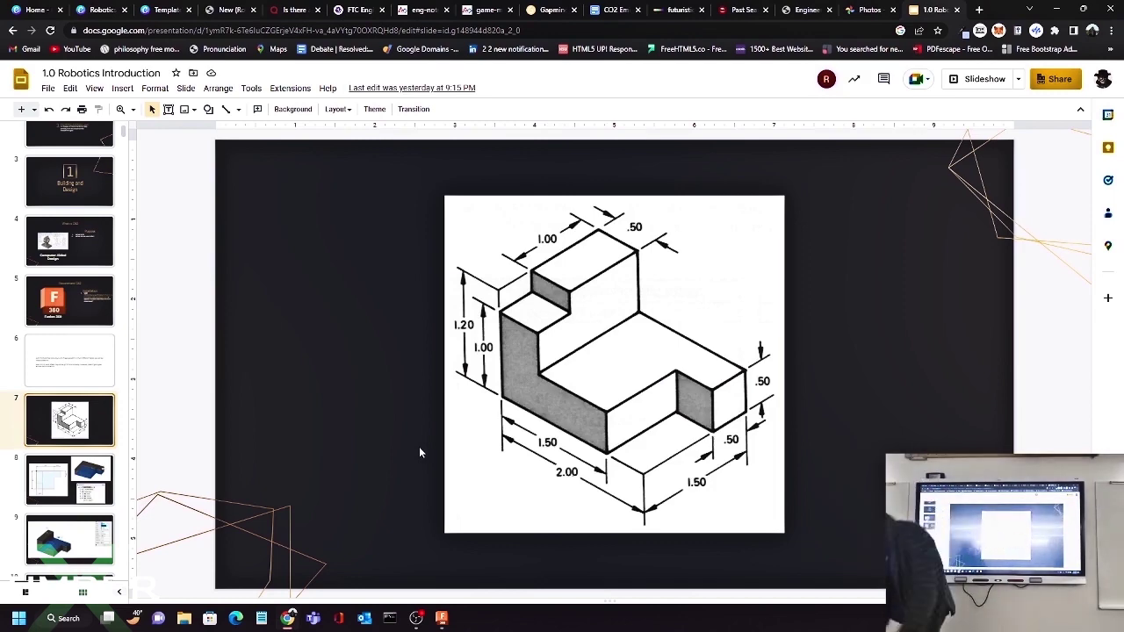
pyautogui.click(441, 618)
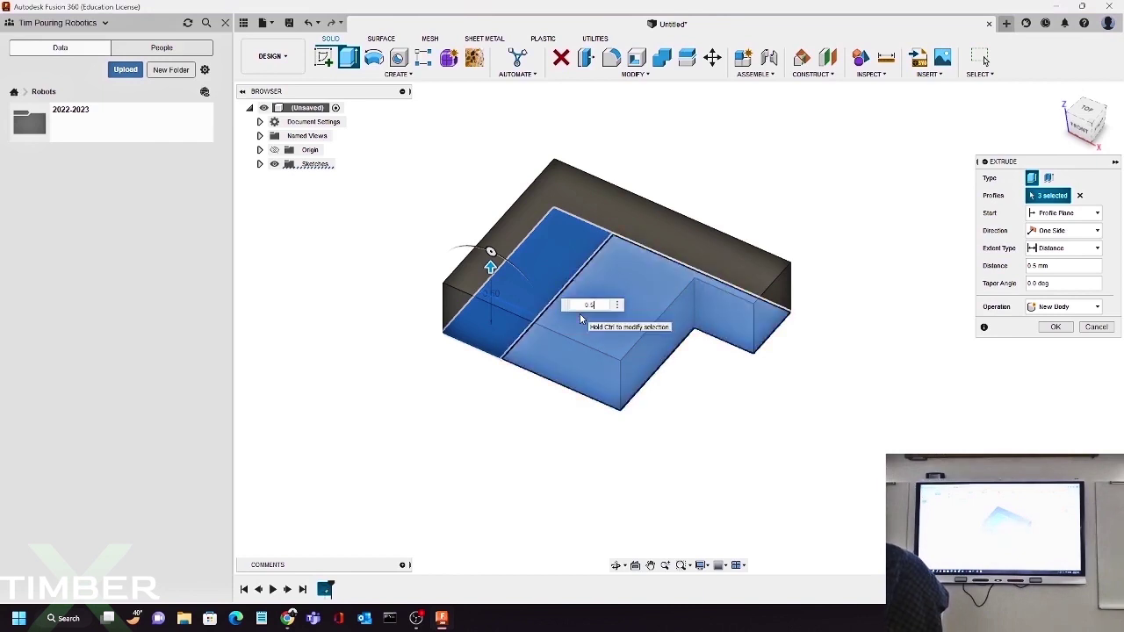
pyautogui.press('Return')
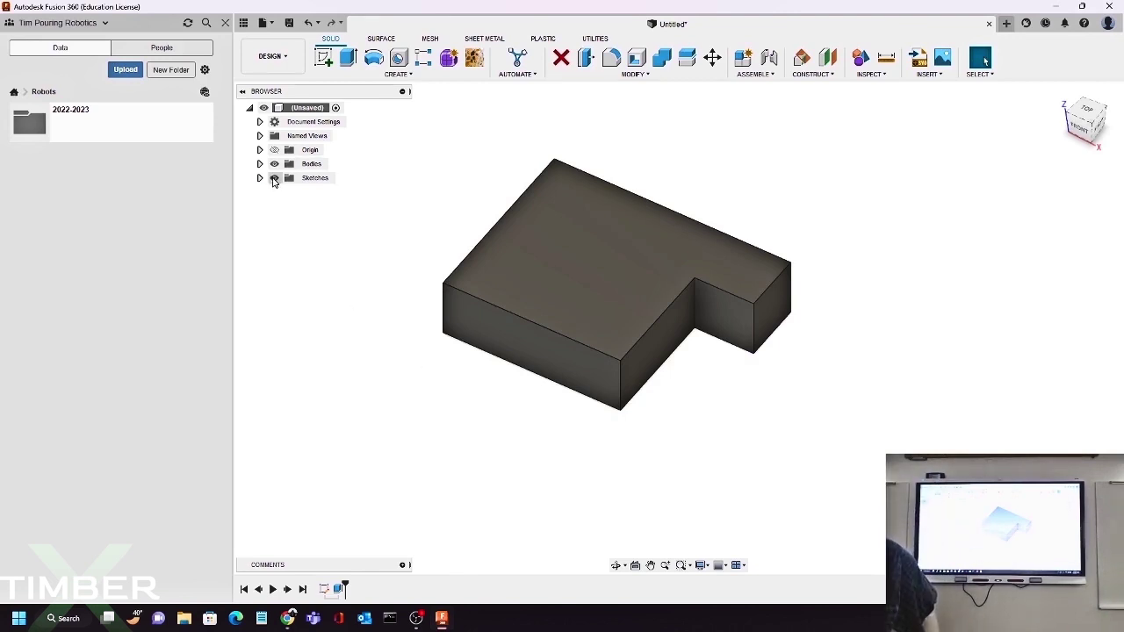
# Step: Make Sketch1 visible again and expose its profiles on the underside of the body
pyautogui.click(260, 178)
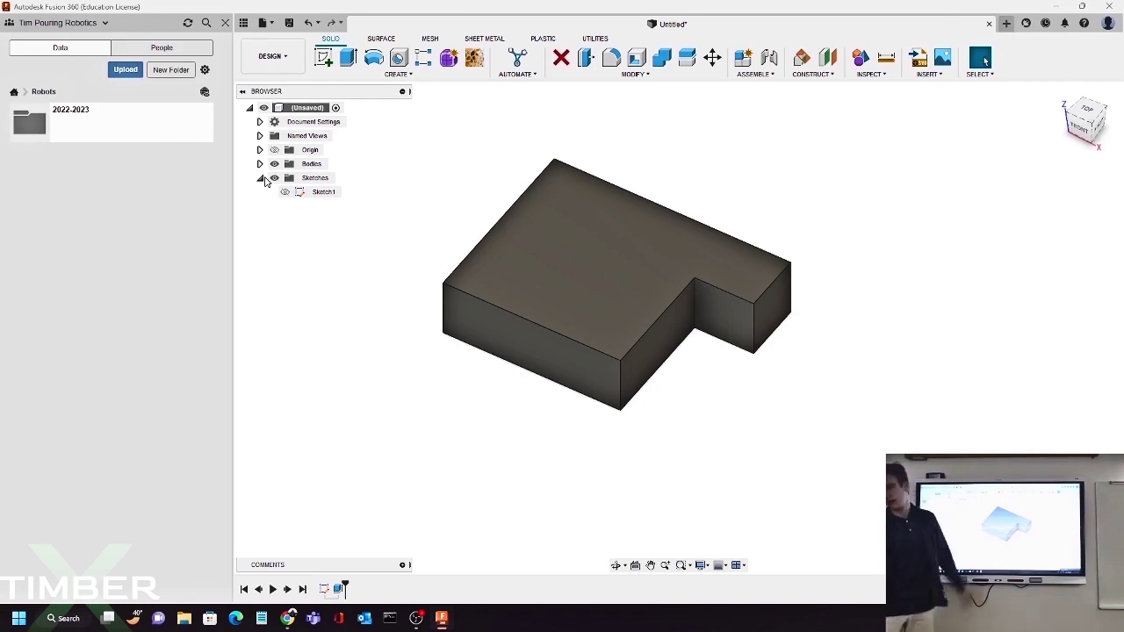
pyautogui.click(285, 192)
pyautogui.moveTo(639, 416)
pyautogui.keyDown('shift'); pyautogui.mouseDown(button='middle')
pyautogui.moveTo(748, 435)
pyautogui.moveTo(747, 378)
pyautogui.mouseUp(button='middle'); pyautogui.keyUp('shift')
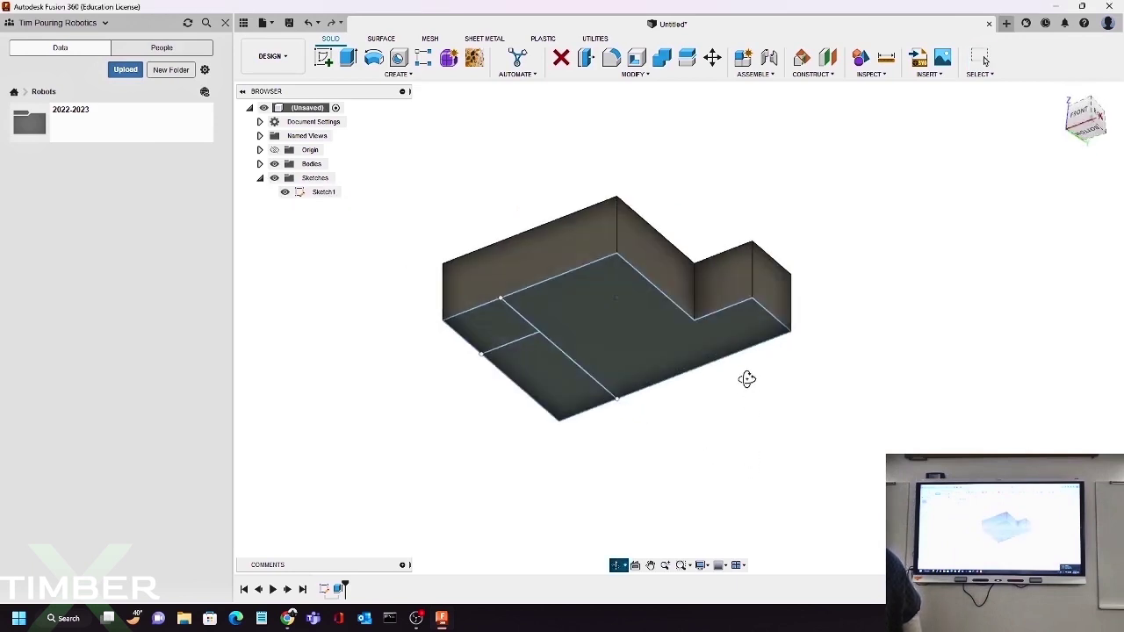
# Step: Extrude the larger rectangle of the left strip about 1 mm upward through the base, with the operation set to Join
pyautogui.click(347, 57)
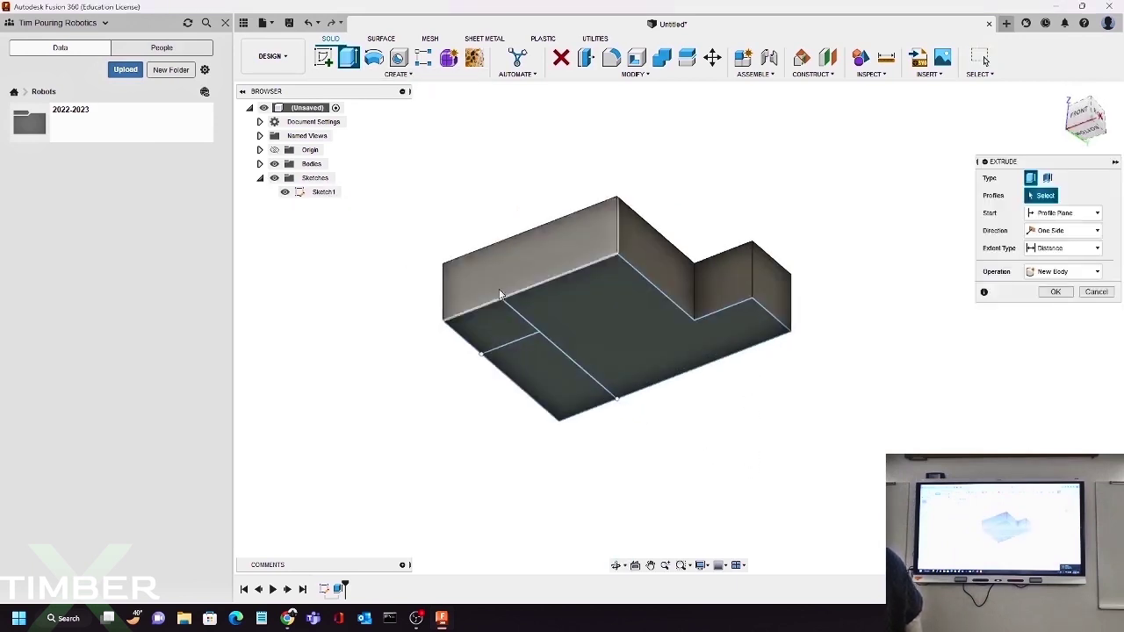
pyautogui.click(524, 357)
pyautogui.keyDown('shift'); pyautogui.moveTo(541, 358); pyautogui.dragTo(582, 343, button='middle'); pyautogui.keyUp('shift')
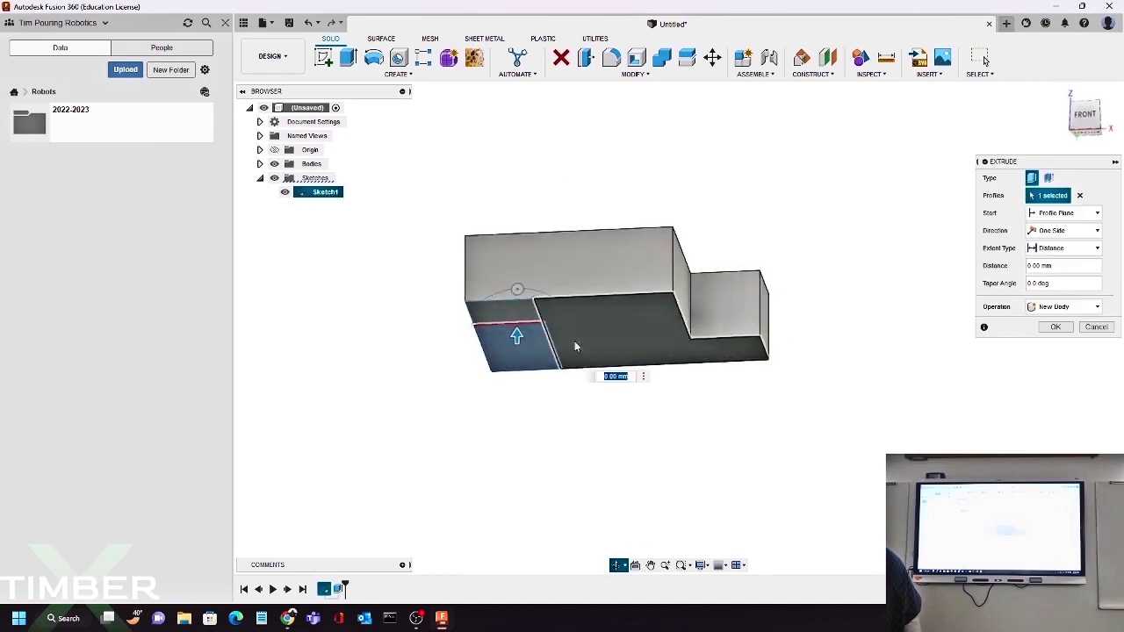
pyautogui.moveTo(517, 329); pyautogui.dragTo(517, 189)
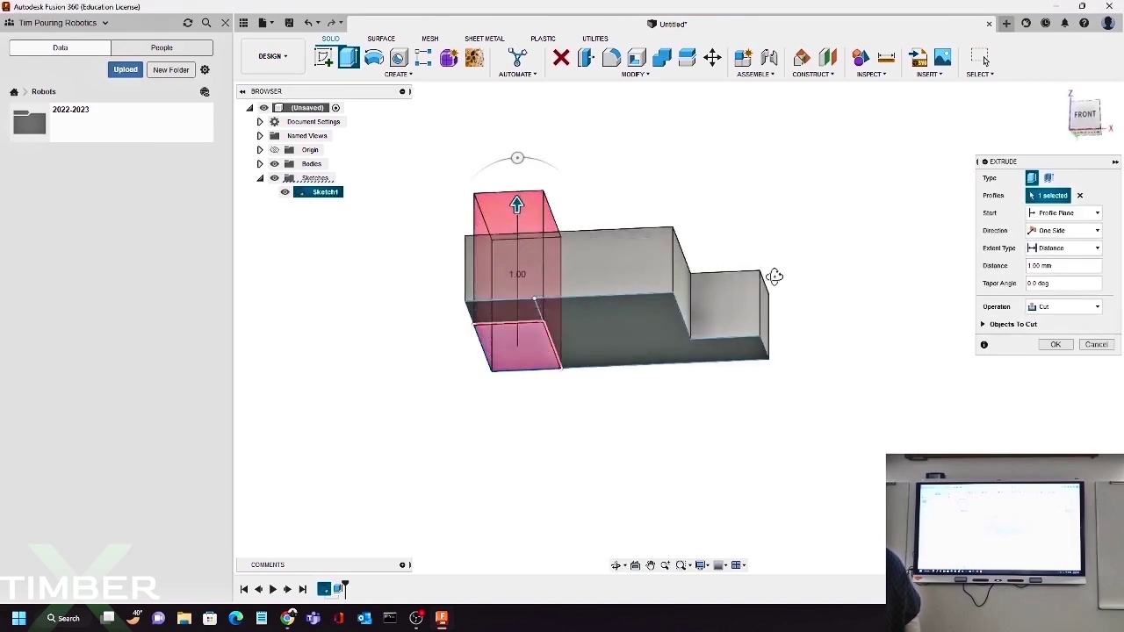
pyautogui.keyDown('shift'); pyautogui.moveTo(779, 284); pyautogui.dragTo(968, 323, button='middle'); pyautogui.keyUp('shift')
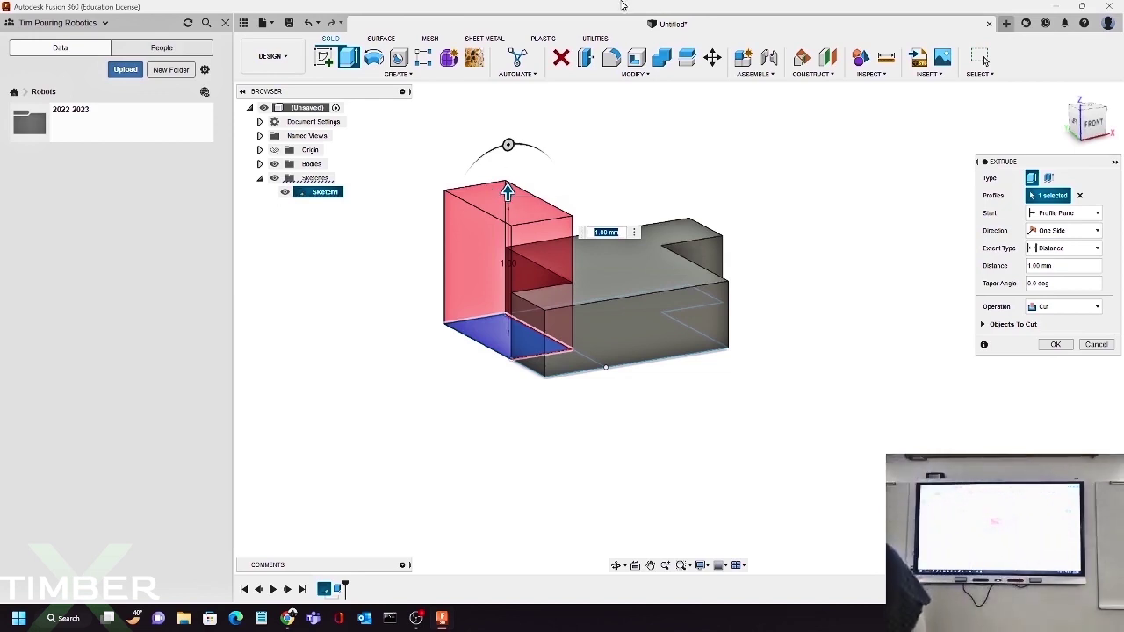
pyautogui.click(1064, 306)
pyautogui.click(1049, 318)
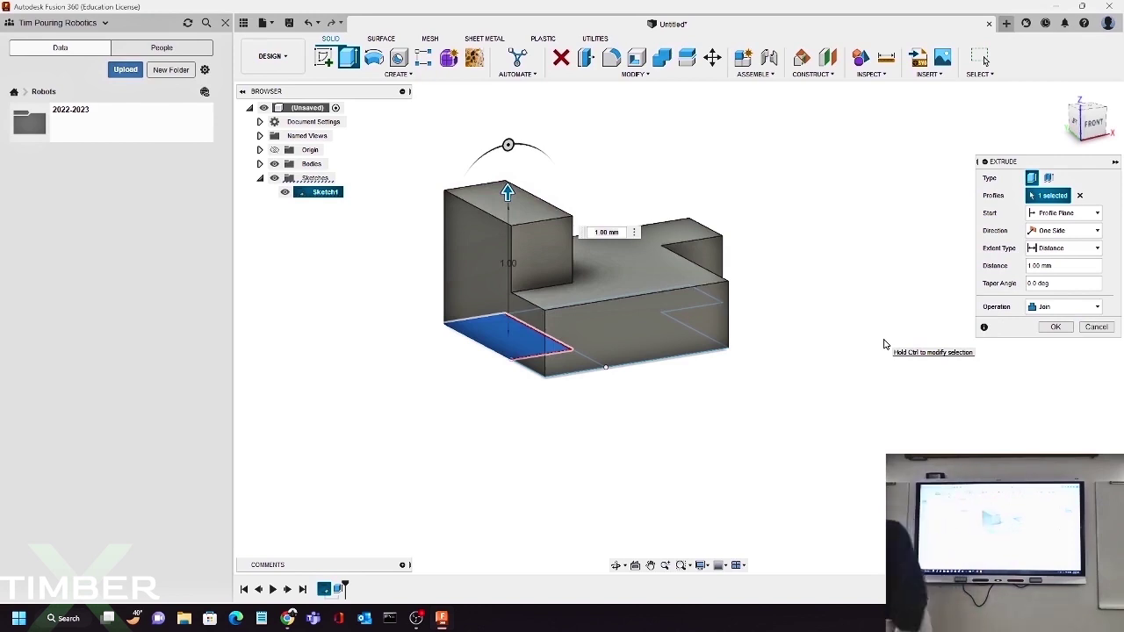
# Step: Check the block's height on the Google Slides drawing and complete the joined extrusion in Fusion 360 at 1.2 mm
pyautogui.click(288, 617)
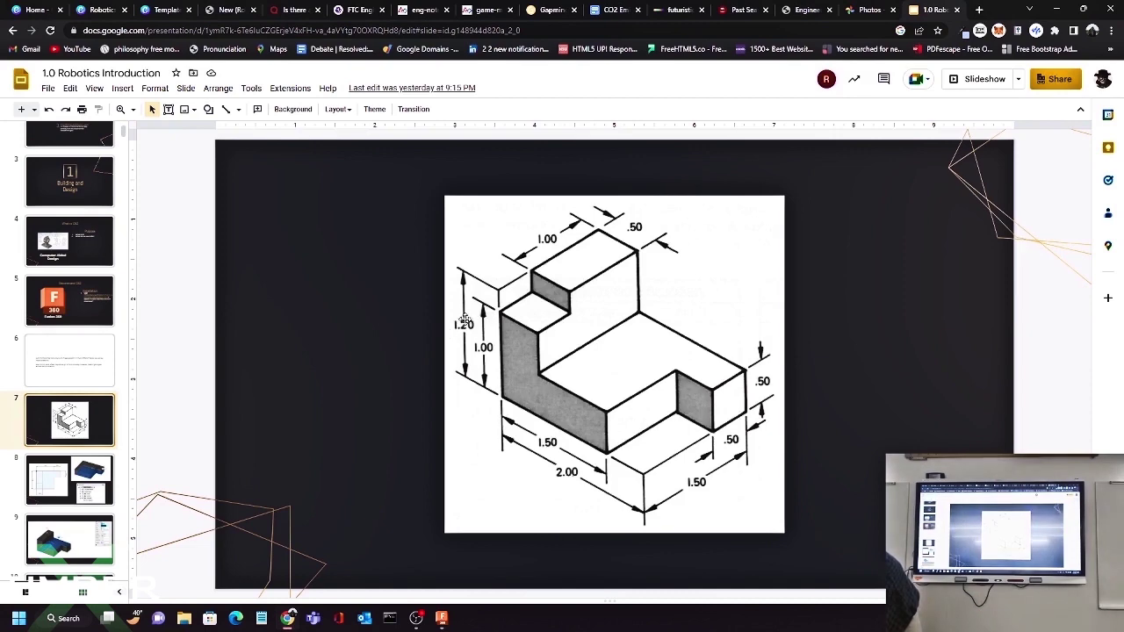
pyautogui.click(441, 618)
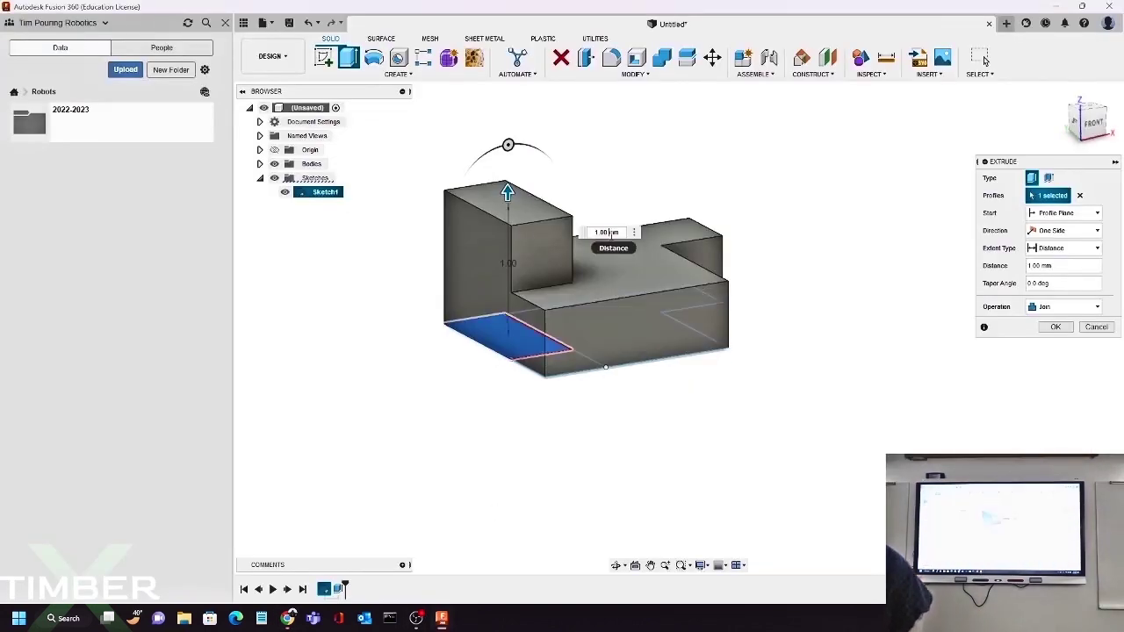
pyautogui.write('1.2')
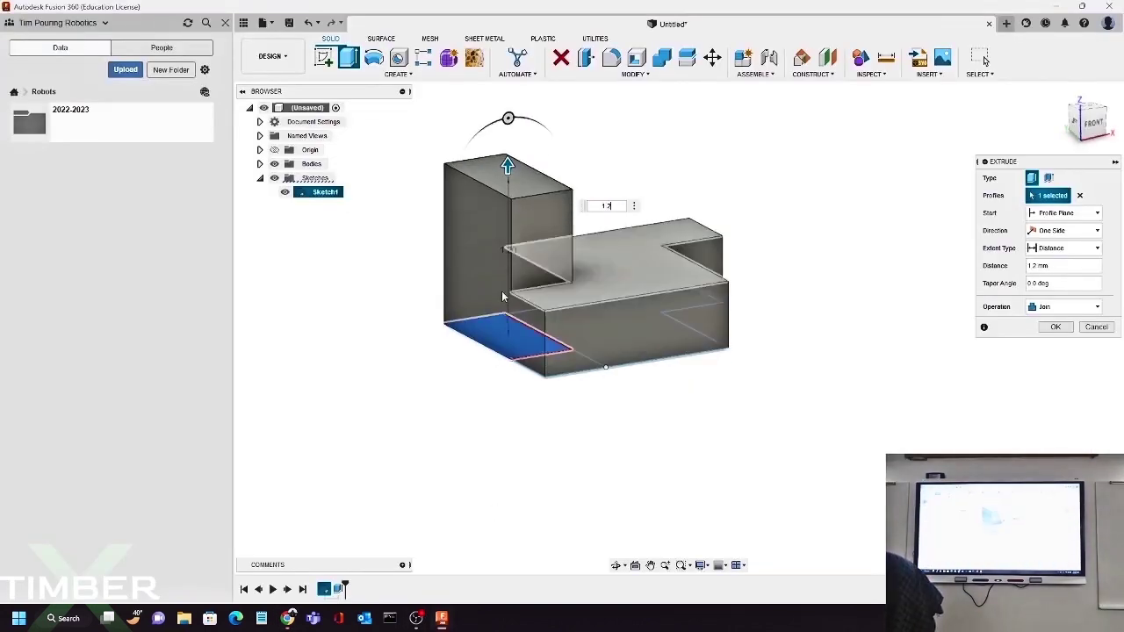
pyautogui.click(1056, 327)
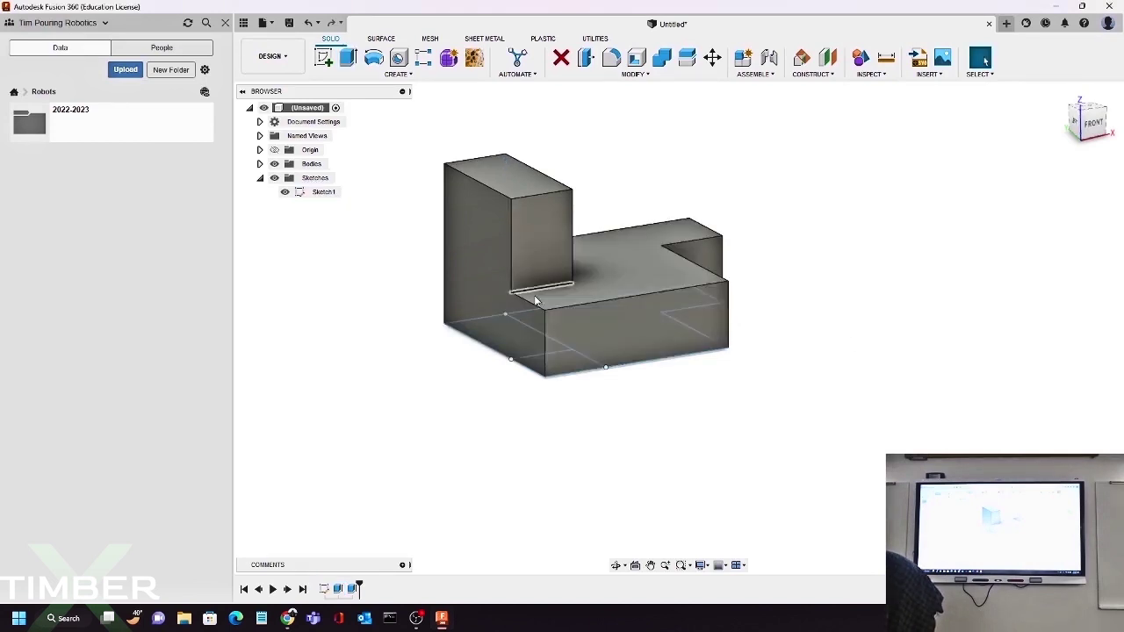
# Step: Start an extrusion of the small corner rectangle of Sketch1's left strip, pulling it upward to about 0.1 mm
pyautogui.keyDown('shift'); pyautogui.moveTo(740, 369); pyautogui.dragTo(758, 337, button='middle'); pyautogui.keyUp('shift')
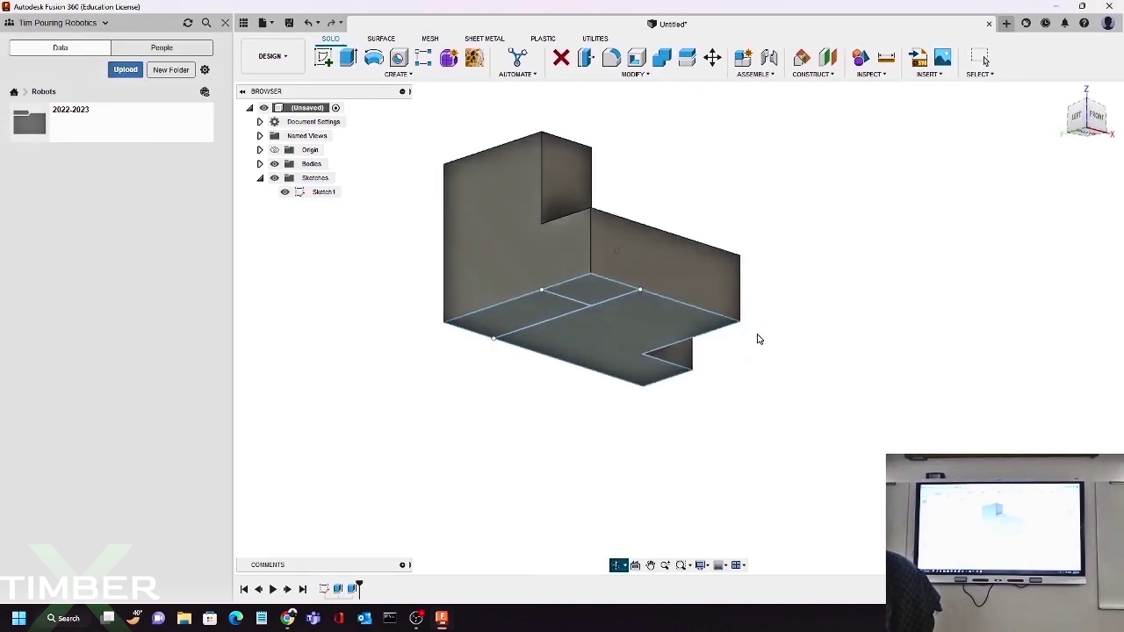
pyautogui.click(348, 58)
pyautogui.click(585, 282)
pyautogui.keyDown('shift'); pyautogui.moveTo(647, 255); pyautogui.dragTo(621, 292, button='middle'); pyautogui.keyUp('shift')
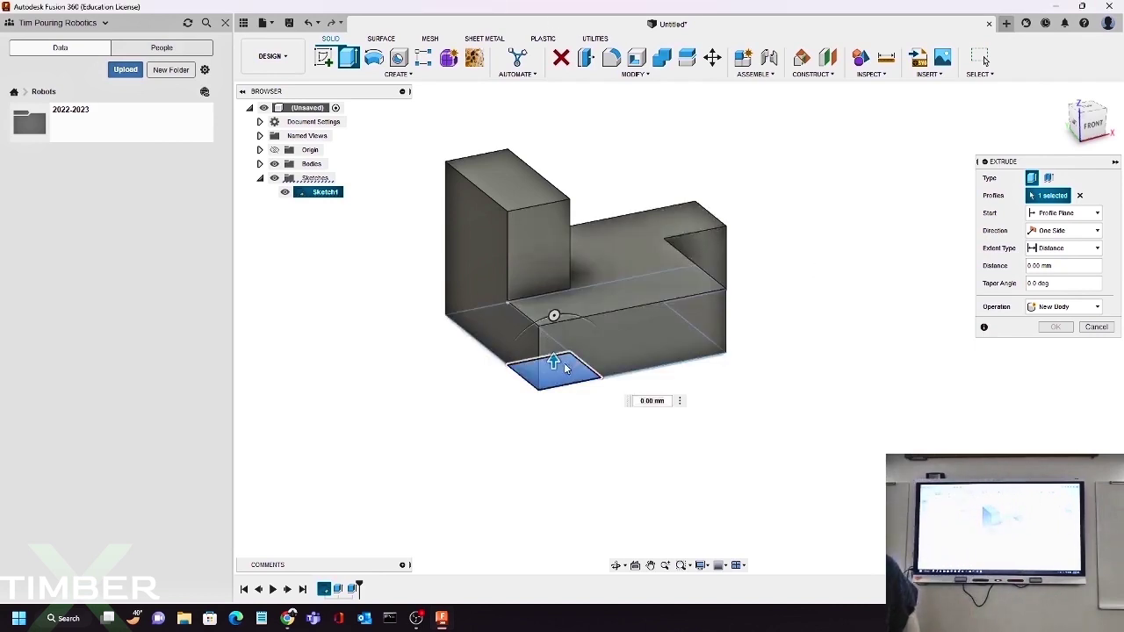
pyautogui.moveTo(553, 362); pyautogui.dragTo(621, 265)
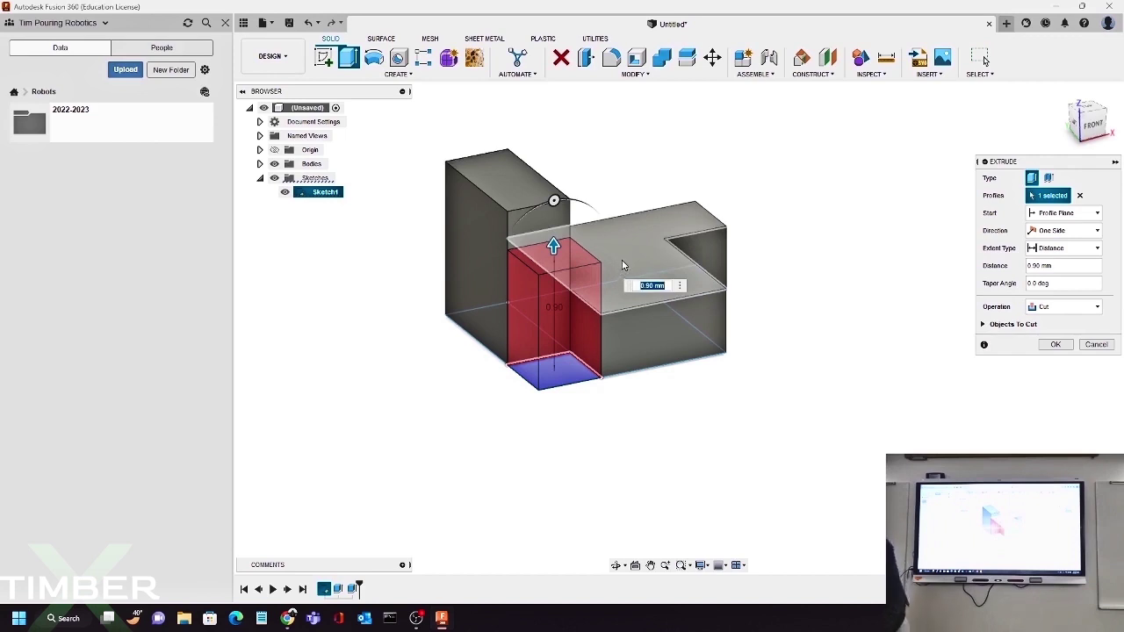
pyautogui.moveTo(553, 248); pyautogui.dragTo(553, 347)
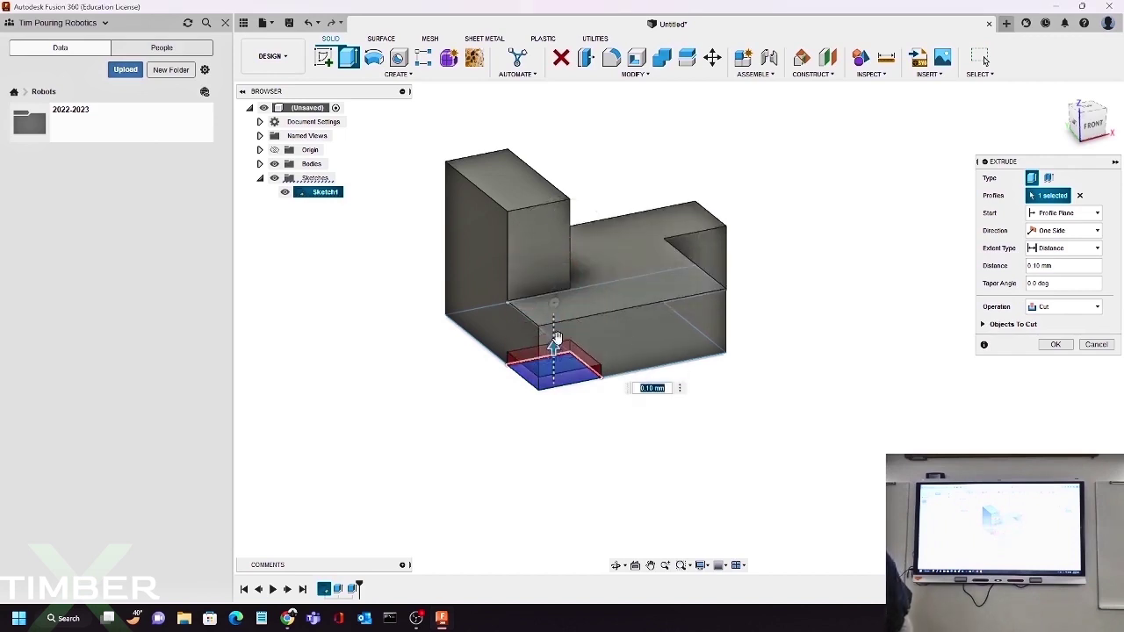
# Step: Try starting the extrusion from an object, using the base's top face and the tall block's top face, with a distance of about 0.5 mm
pyautogui.click(1083, 214)
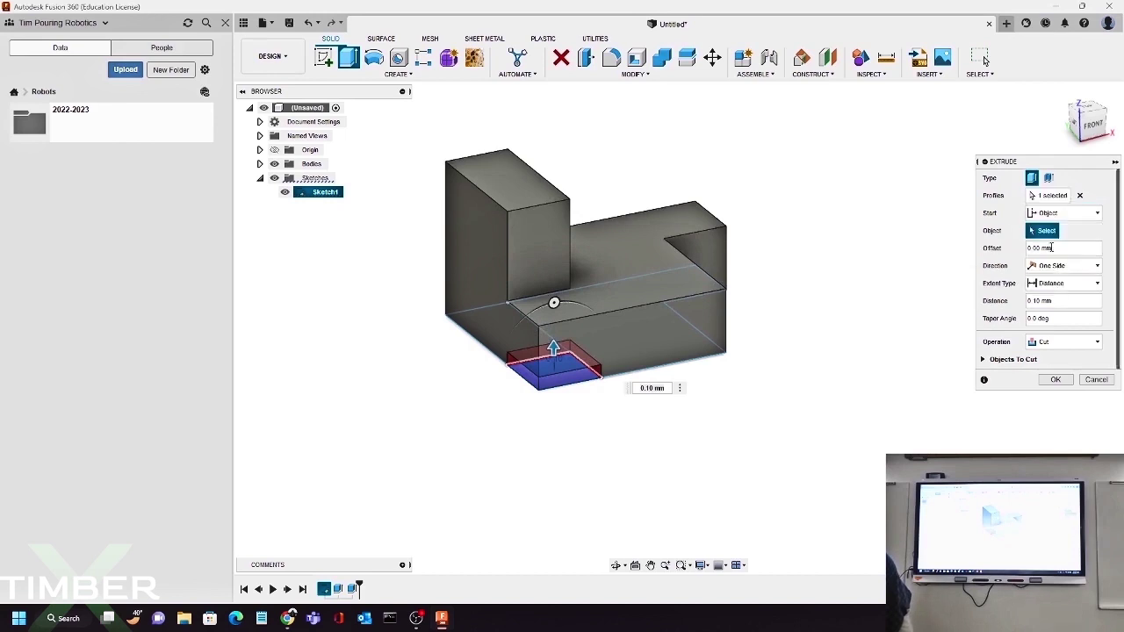
pyautogui.click(592, 277)
pyautogui.moveTo(553, 285); pyautogui.dragTo(554, 234)
pyautogui.click(288, 620)
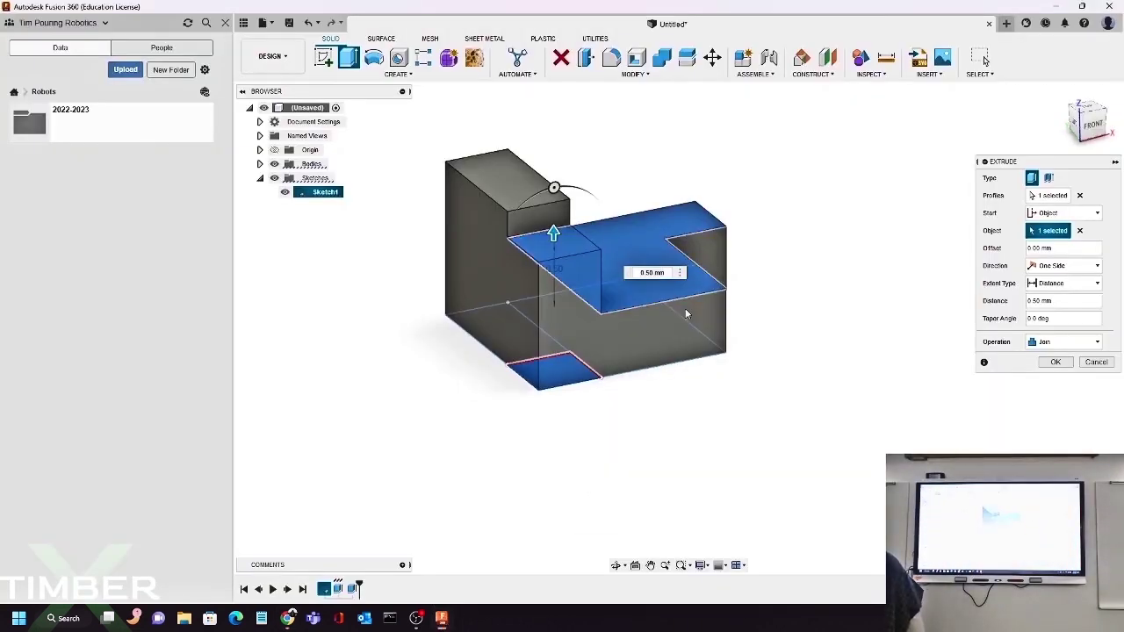
pyautogui.click(685, 313)
pyautogui.click(1081, 232)
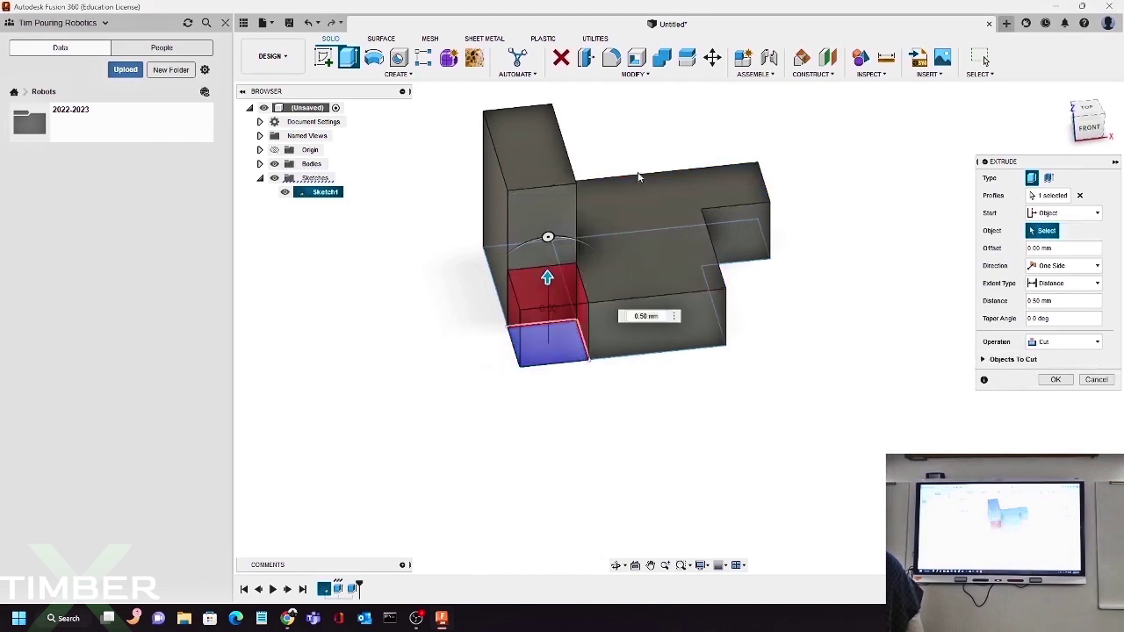
pyautogui.click(527, 157)
pyautogui.moveTo(551, 152); pyautogui.dragTo(541, 261)
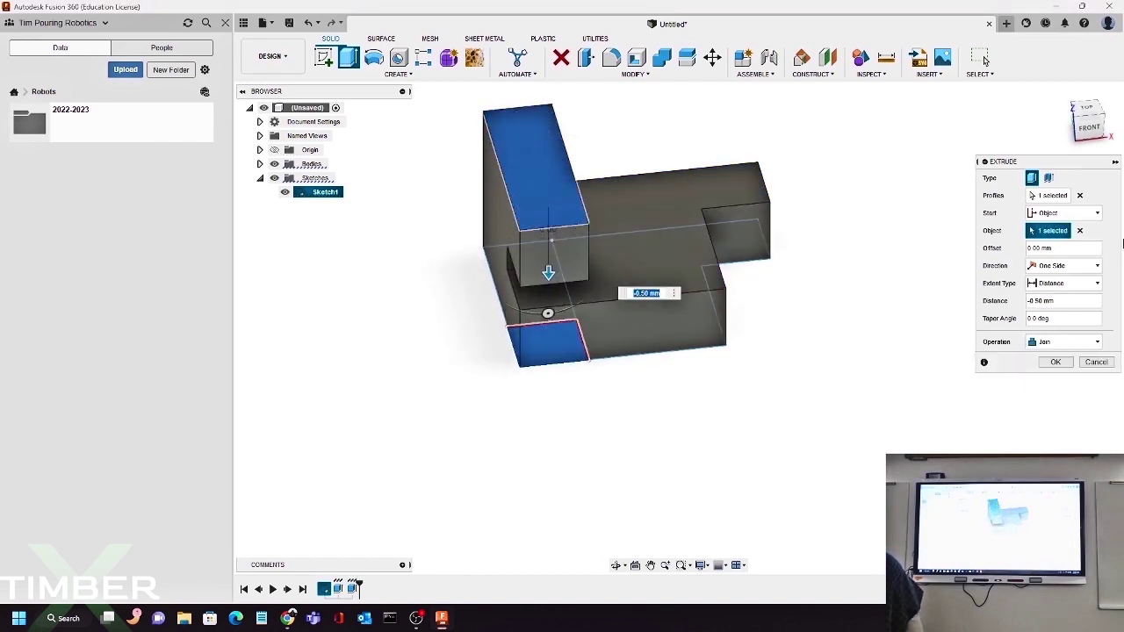
pyautogui.click(1079, 233)
pyautogui.click(621, 266)
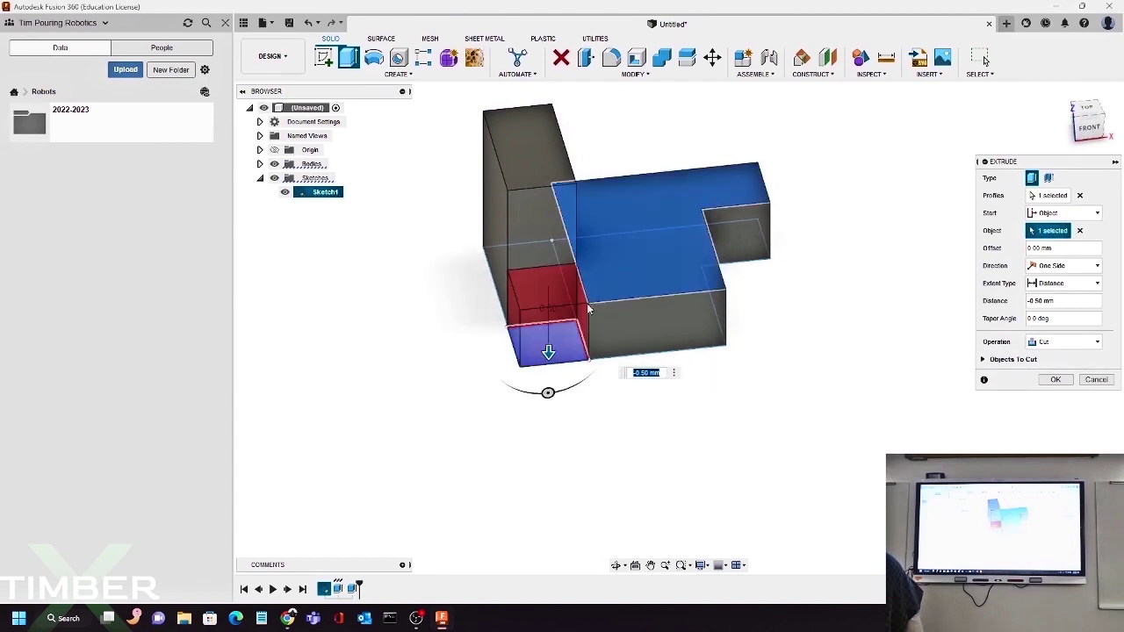
# Step: Extrude the corner rectangle 1 mm upward from the profile plane, joined to the body, and compare the part with the Google Slides drawing
pyautogui.click(1084, 215)
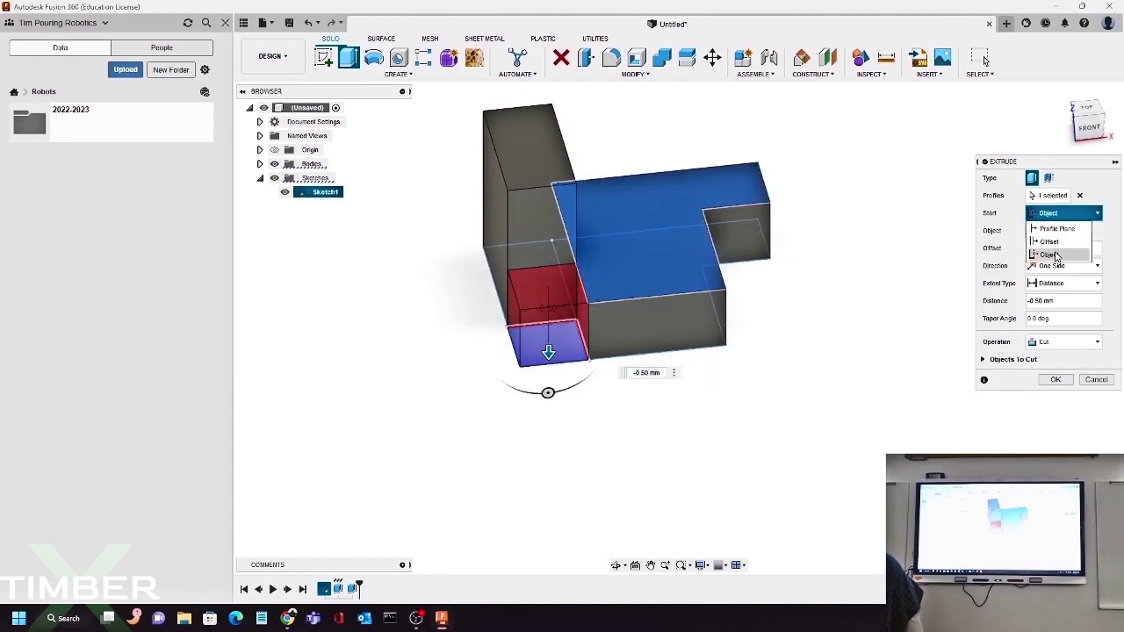
pyautogui.click(1056, 229)
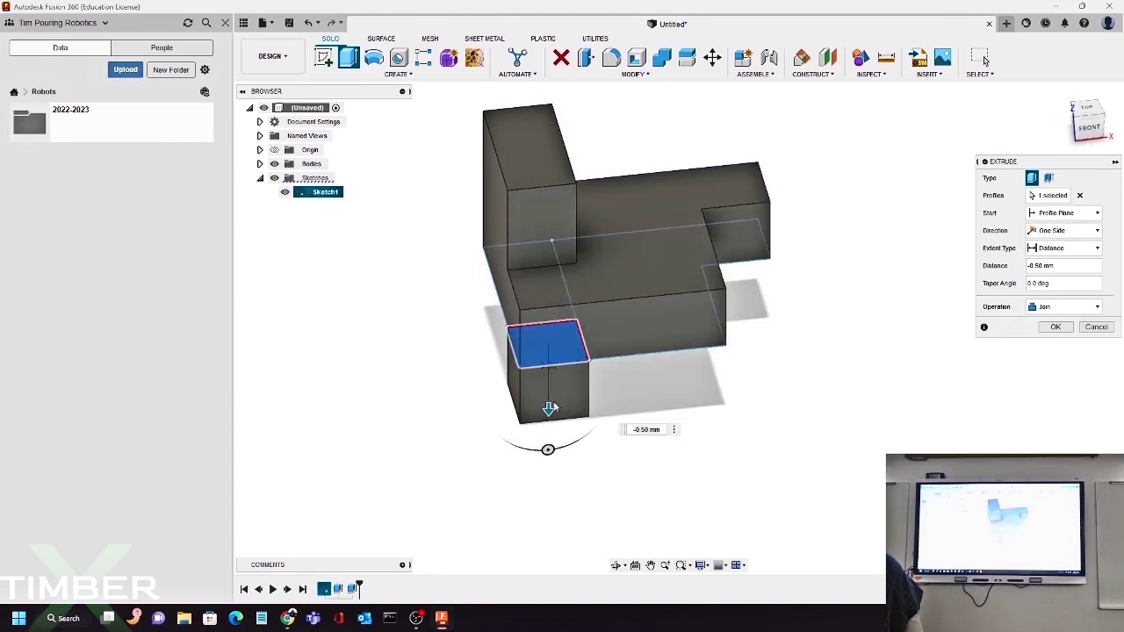
pyautogui.moveTo(547, 409); pyautogui.dragTo(555, 230)
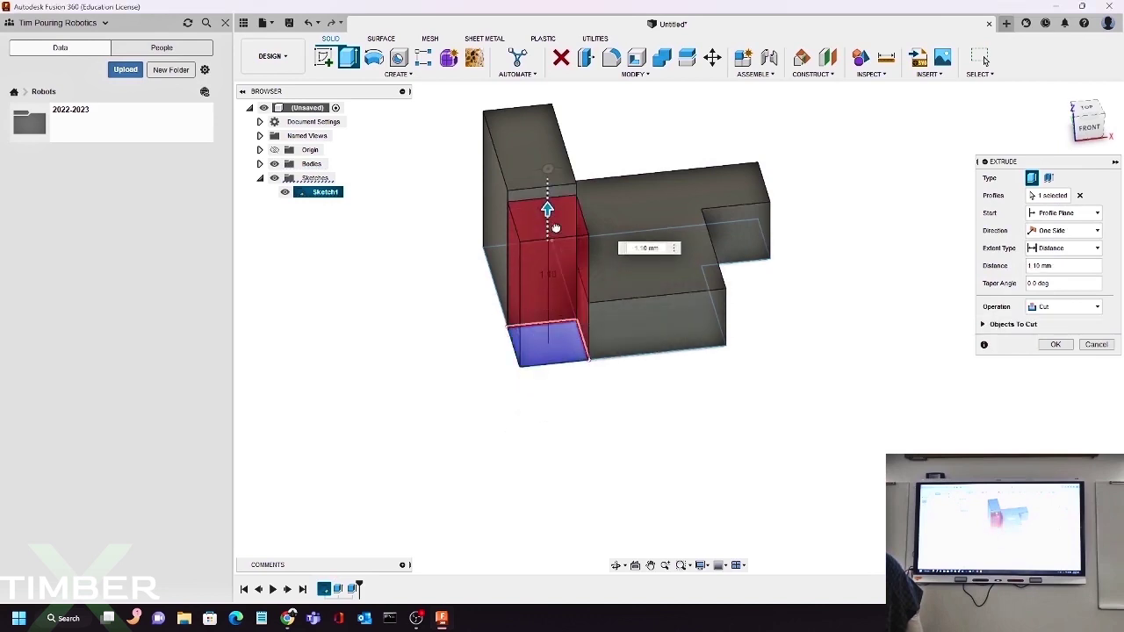
pyautogui.write('1')
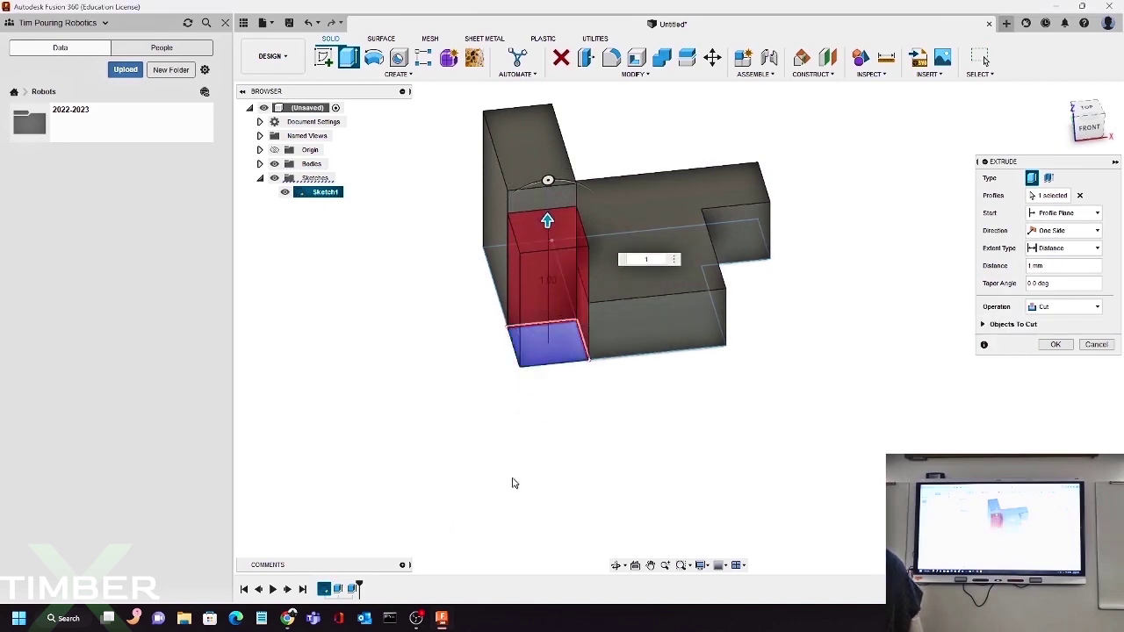
pyautogui.click(1093, 308)
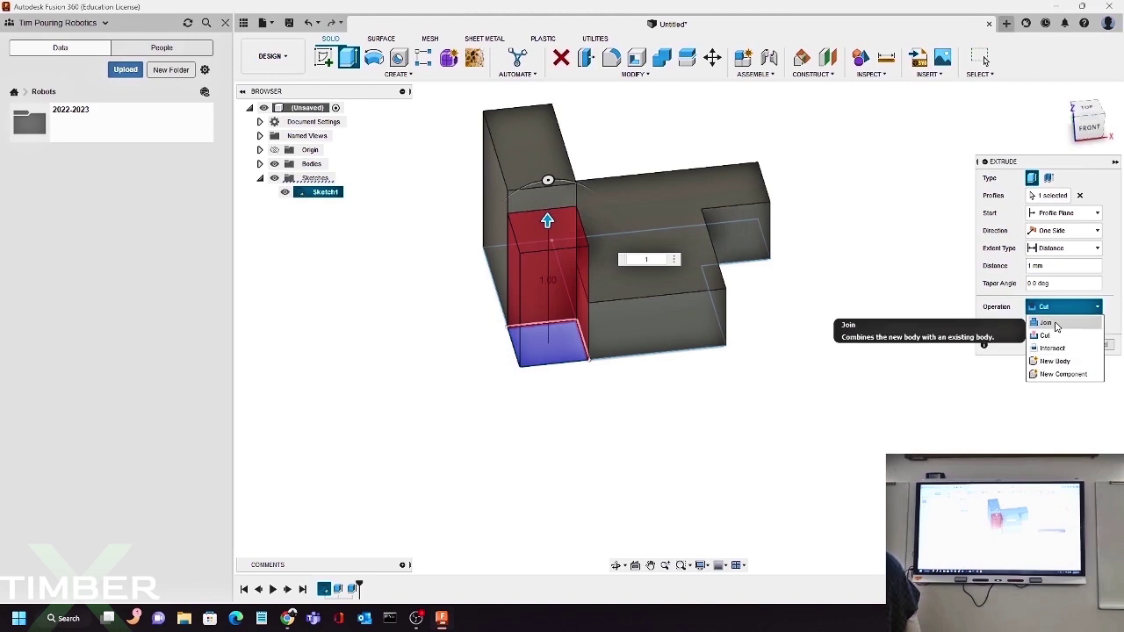
pyautogui.click(1057, 324)
pyautogui.keyDown('shift'); pyautogui.moveTo(838, 358); pyautogui.dragTo(923, 329, button='middle'); pyautogui.keyUp('shift')
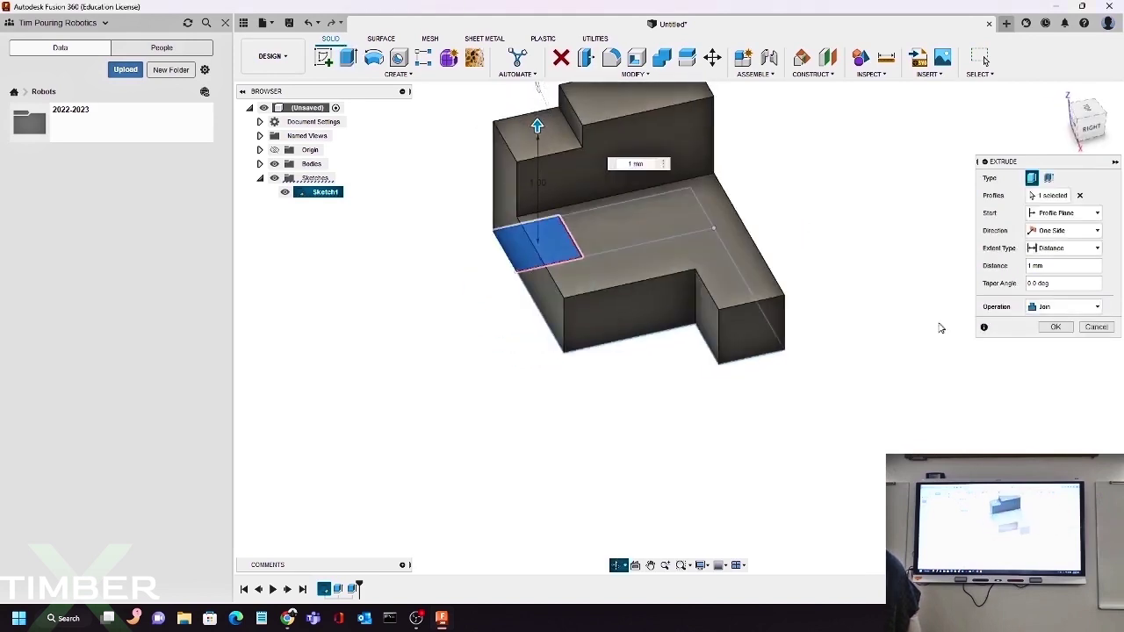
pyautogui.click(1056, 327)
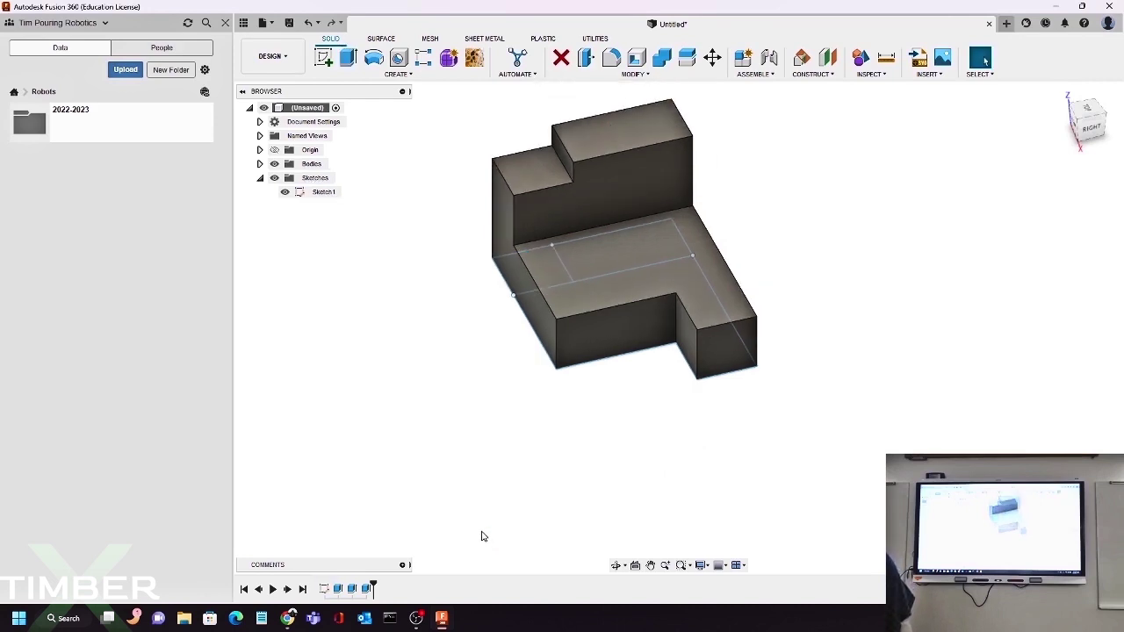
pyautogui.doubleClick(481, 216)
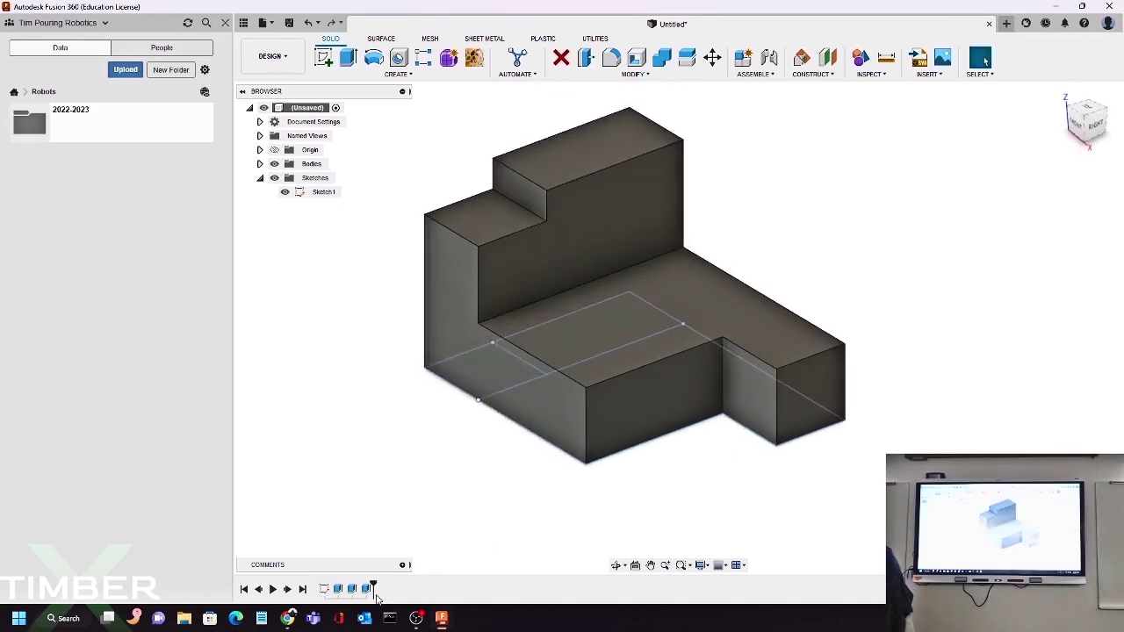
pyautogui.click(288, 618)
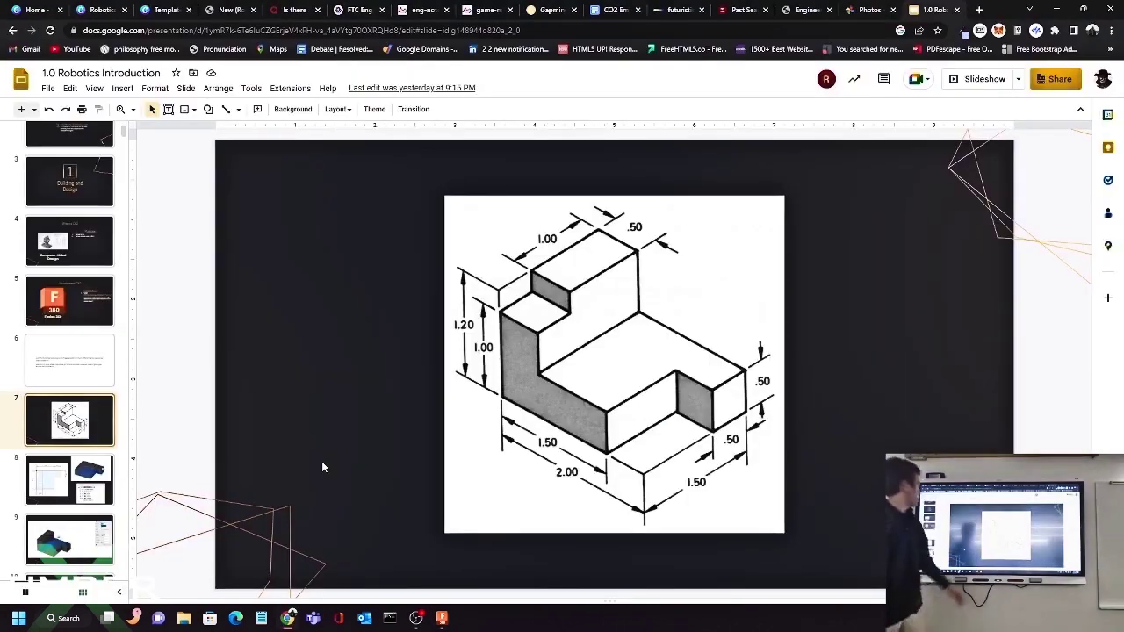
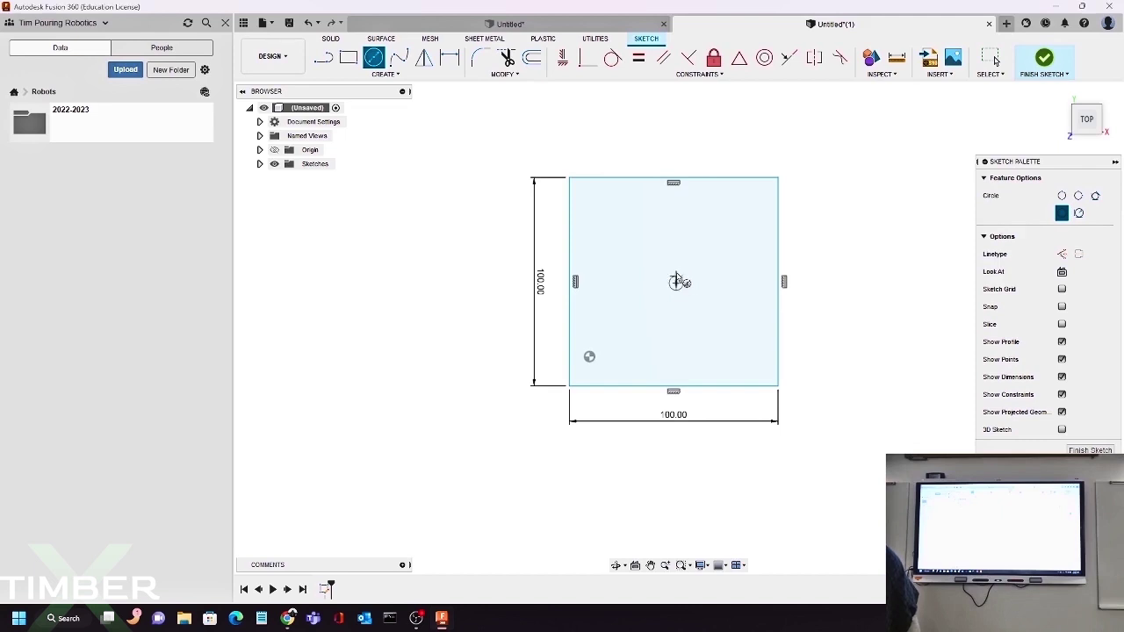
# Step: Draw a diagonal line across the 100 mm square from its upper-left corner to its lower-right corner
pyautogui.click(675, 281)
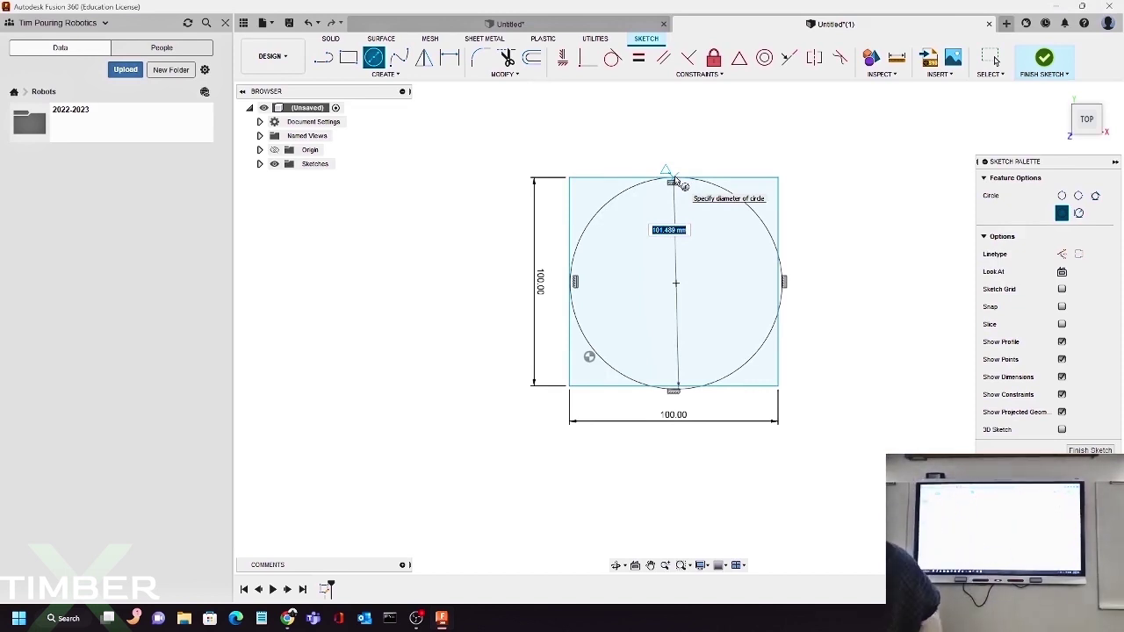
pyautogui.press('Escape')
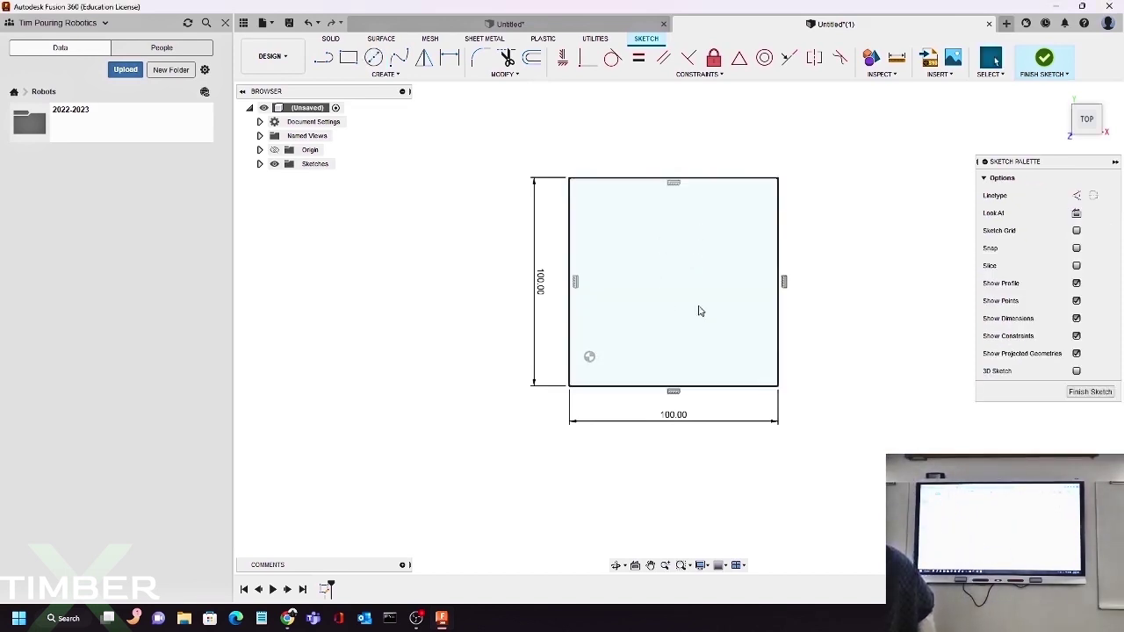
pyautogui.click(323, 60)
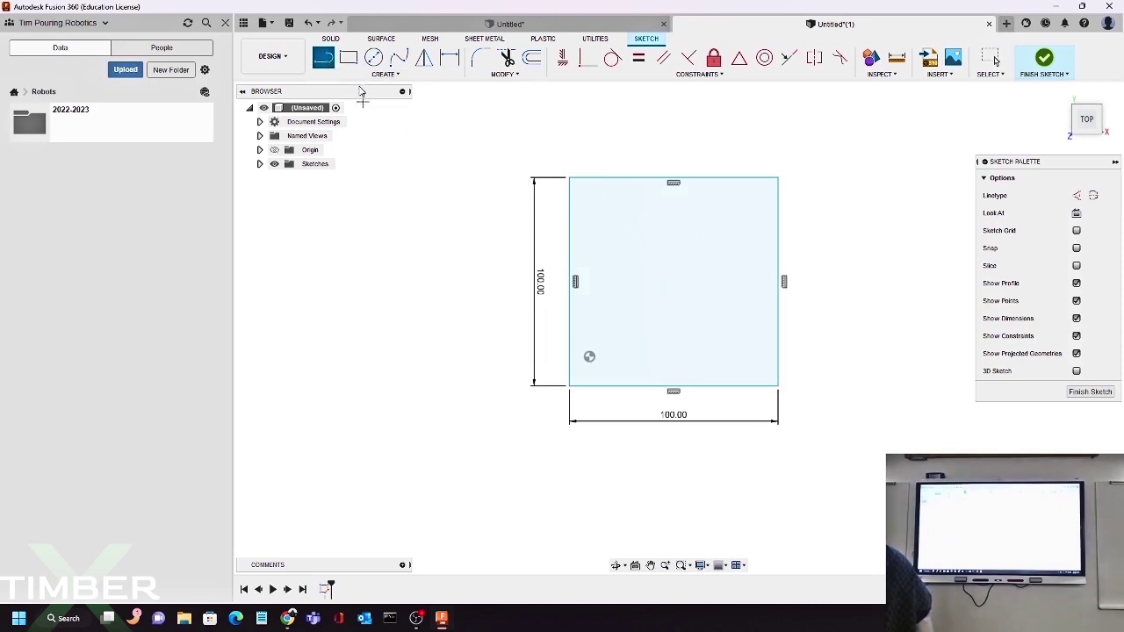
pyautogui.click(569, 178)
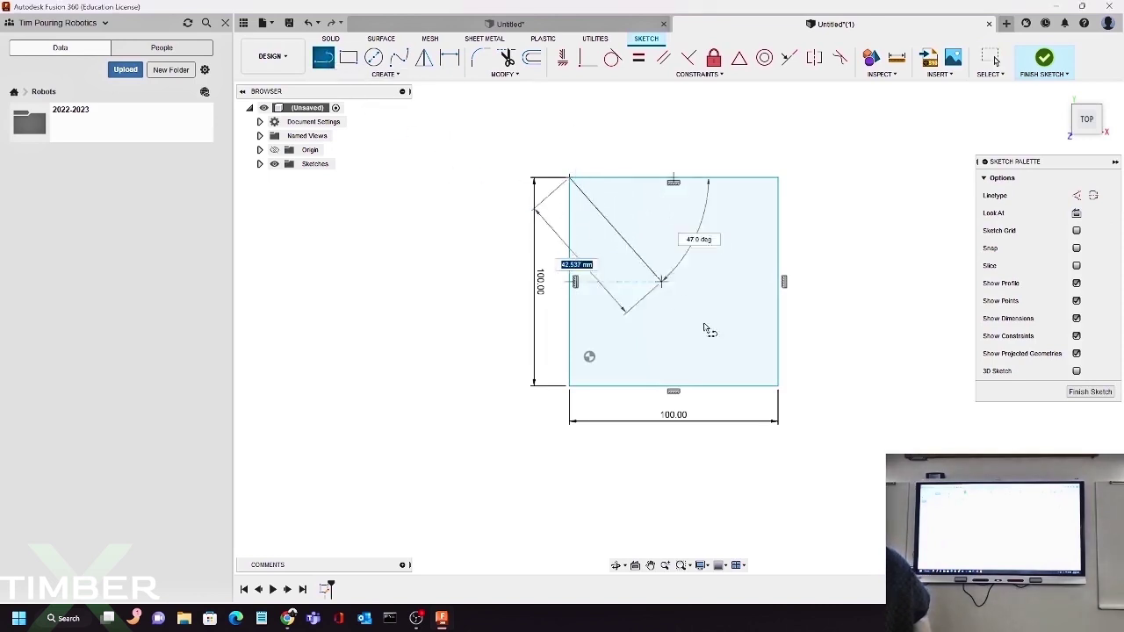
pyautogui.click(778, 384)
pyautogui.press('Escape')
# Step: Draw a 50 mm diameter circle centred on the diagonal's midpoint and convert the diagonal to a construction line
pyautogui.click(374, 57)
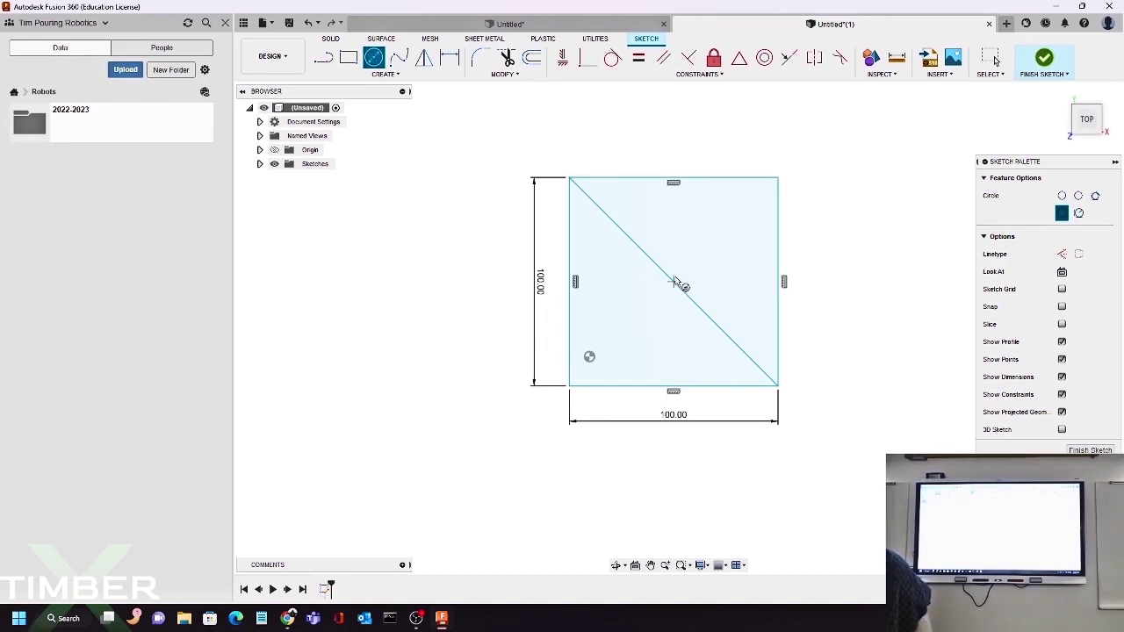
pyautogui.click(673, 281)
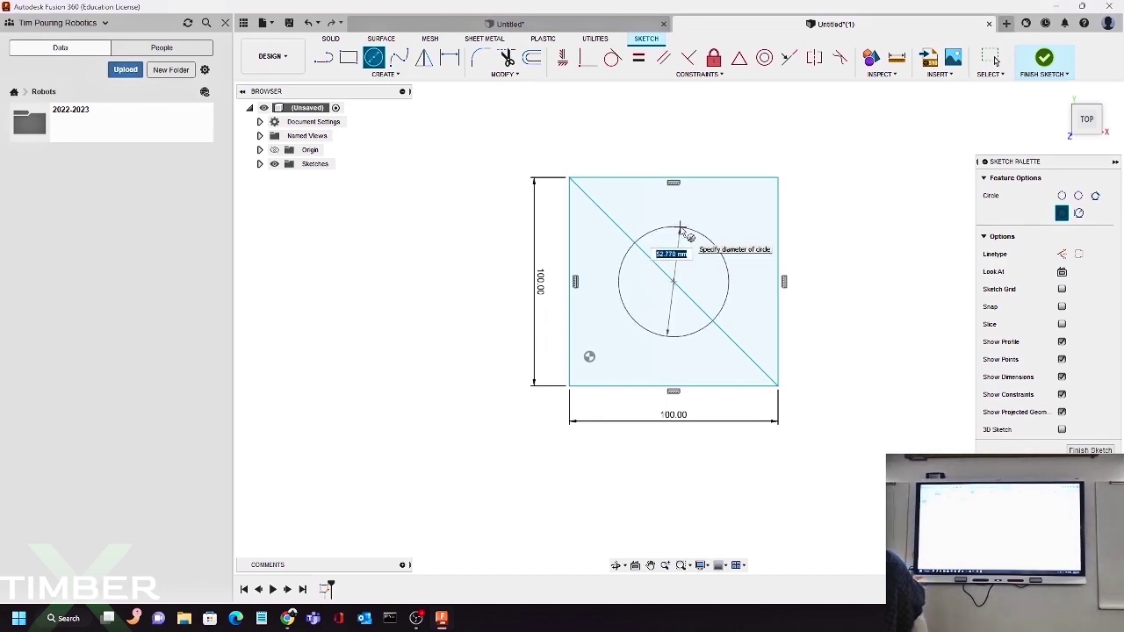
pyautogui.write('50')
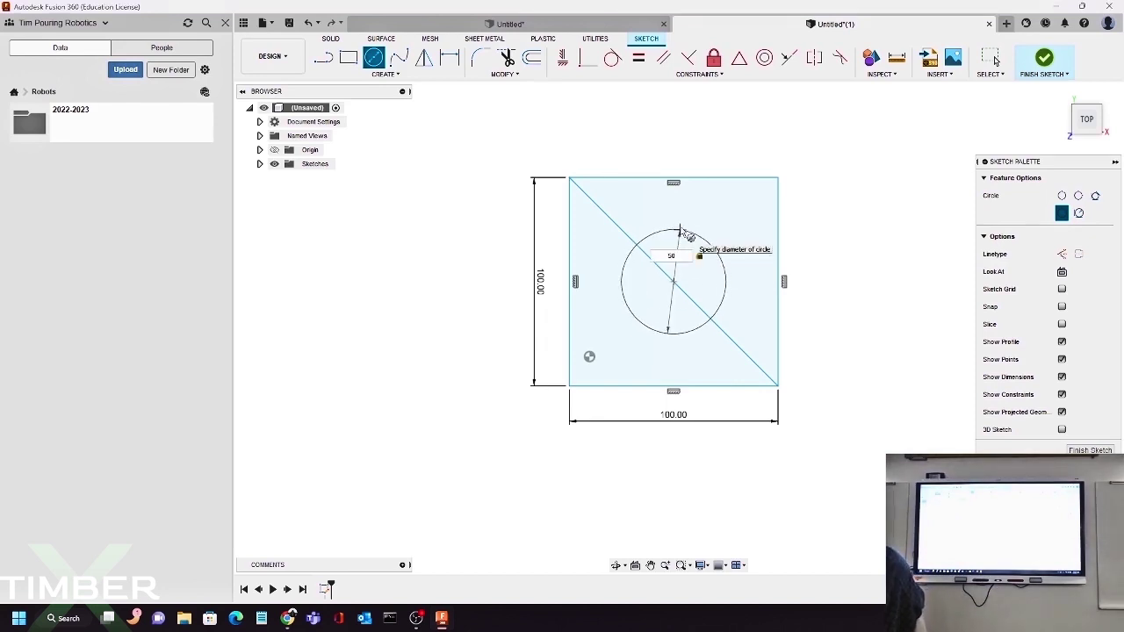
pyautogui.press('Return')
pyautogui.press('Escape')
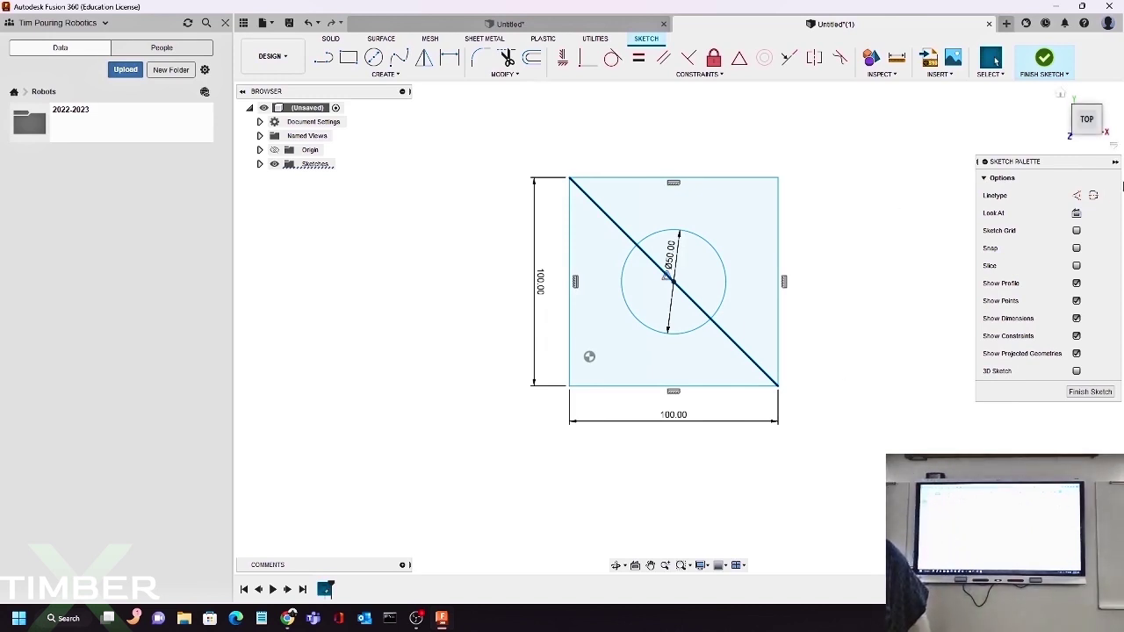
pyautogui.click(1076, 195)
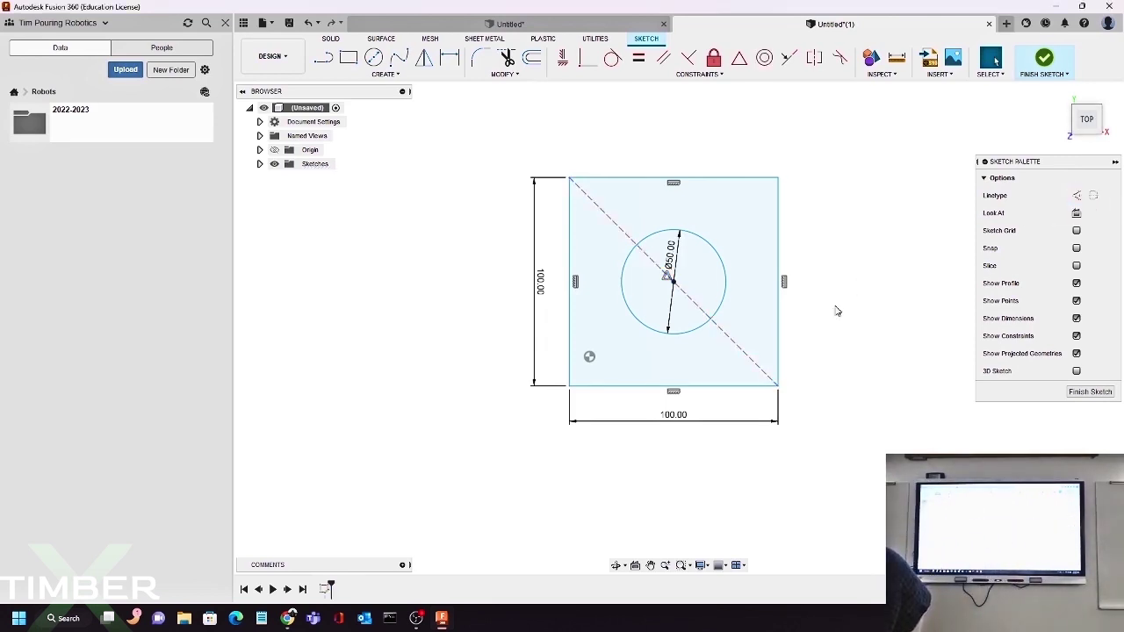
# Step: Finish the sketch and extrude the square region around the circle 100 mm upward as a new body
pyautogui.click(1029, 58)
pyautogui.keyDown('shift'); pyautogui.moveTo(870, 228); pyautogui.dragTo(832, 166, button='middle'); pyautogui.keyUp('shift')
pyautogui.click(355, 66)
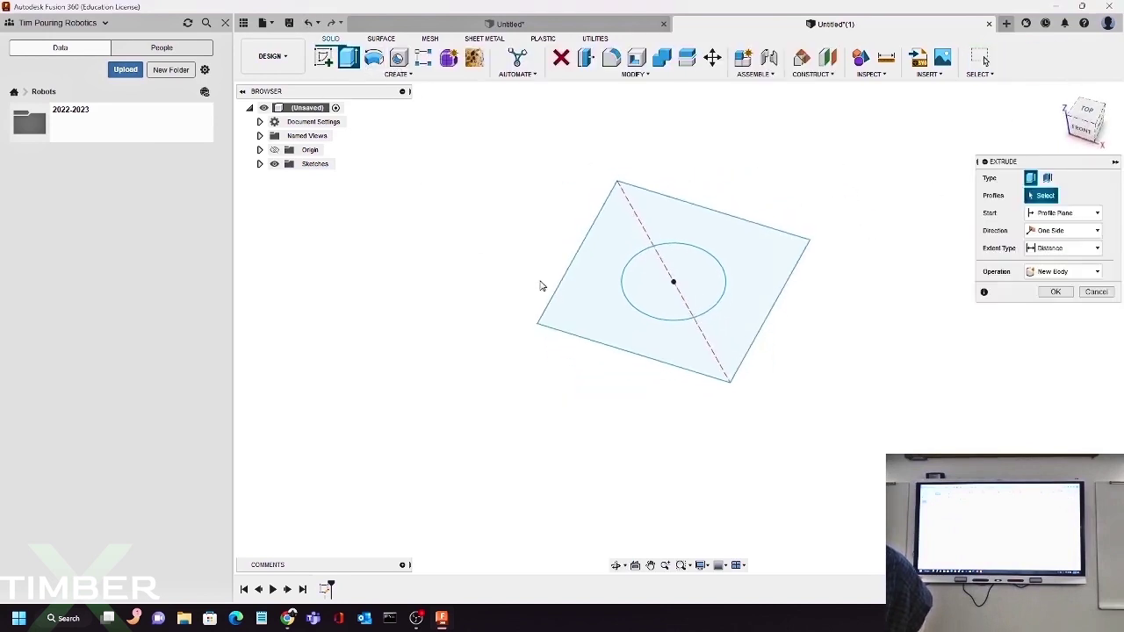
pyautogui.click(597, 284)
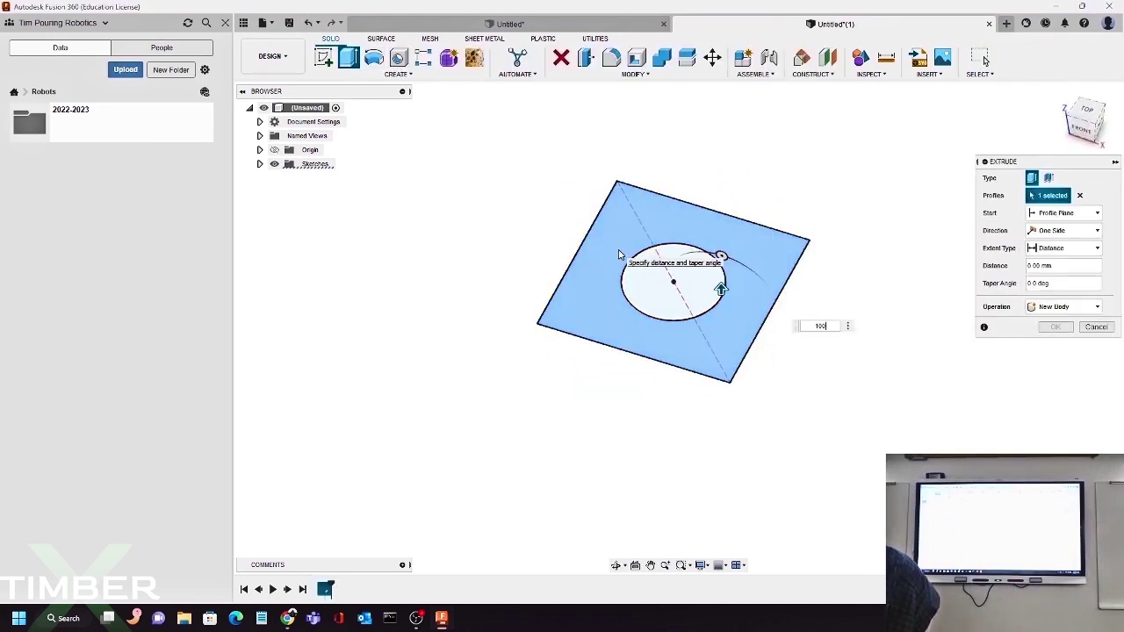
pyautogui.press('Return')
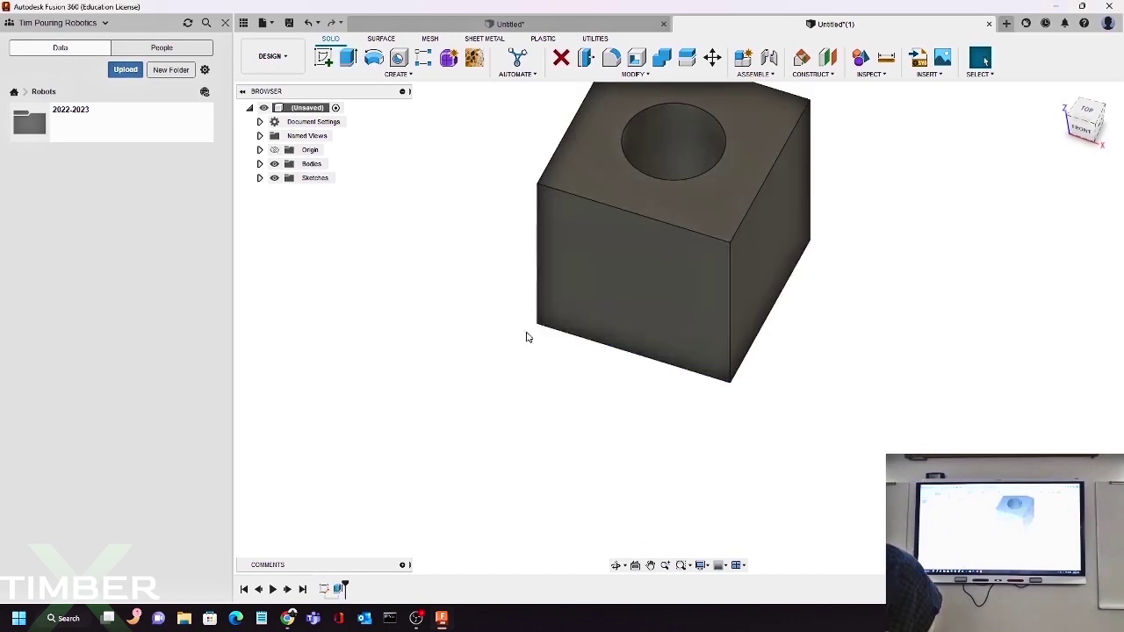
# Step: Start a sketch on the cube's front face and draw a construction diagonal from its upper-left corner to its lower-right corner
pyautogui.scroll(-5, 555, 419)
pyautogui.keyDown('shift'); pyautogui.moveTo(668, 391); pyautogui.dragTo(682, 379, button='middle'); pyautogui.keyUp('shift')
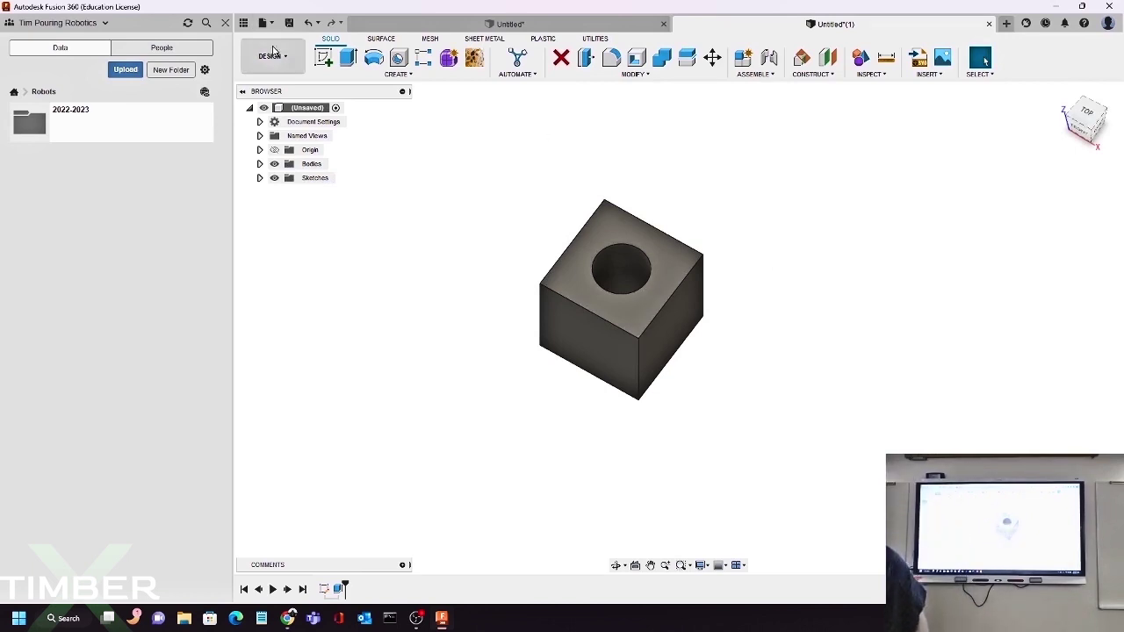
pyautogui.click(324, 58)
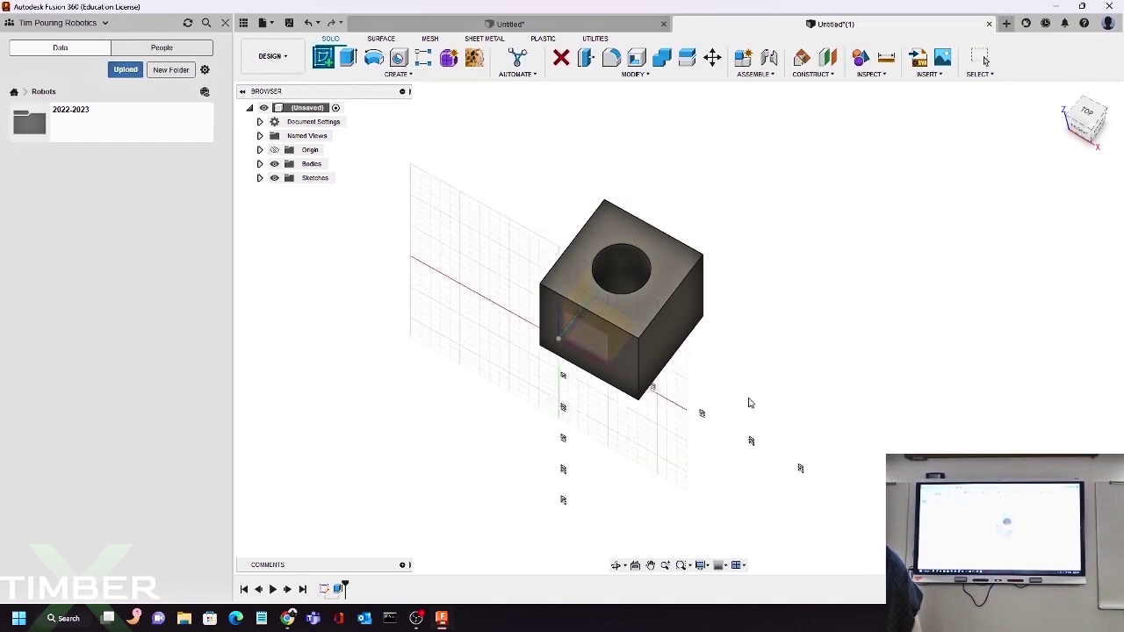
pyautogui.moveTo(738, 410)
pyautogui.keyDown('shift'); pyautogui.mouseDown(button='middle')
pyautogui.moveTo(738, 359)
pyautogui.moveTo(718, 331)
pyautogui.moveTo(736, 376)
pyautogui.moveTo(720, 409)
pyautogui.mouseUp(button='middle'); pyautogui.keyUp('shift')
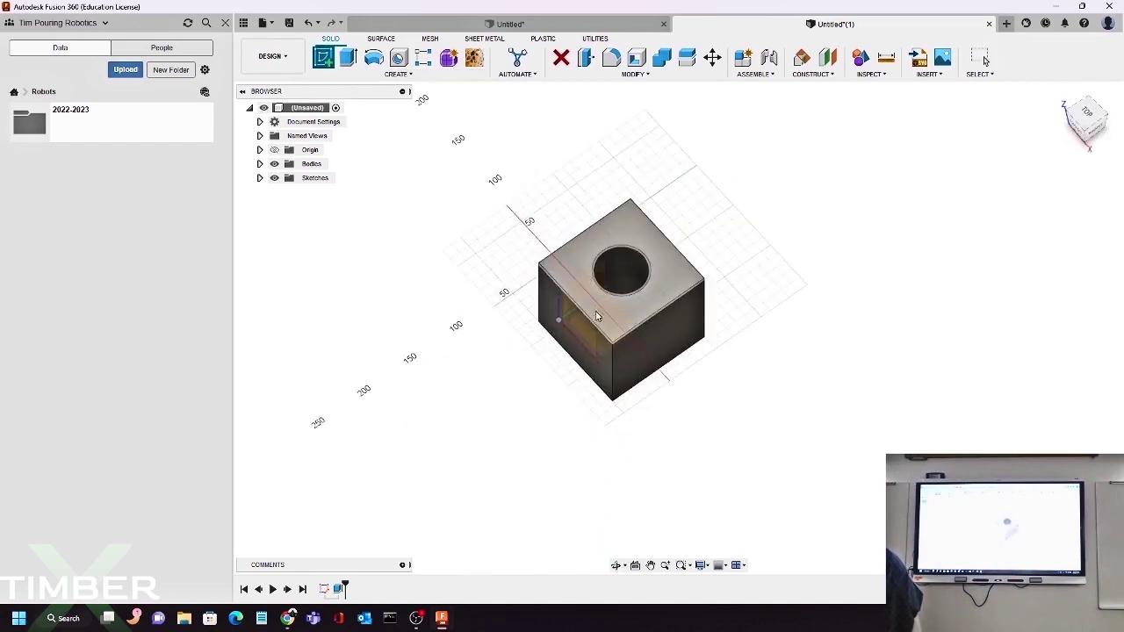
pyautogui.keyDown('shift'); pyautogui.moveTo(596, 316); pyautogui.dragTo(670, 406, button='middle'); pyautogui.keyUp('shift')
pyautogui.scroll(6, 668, 395)
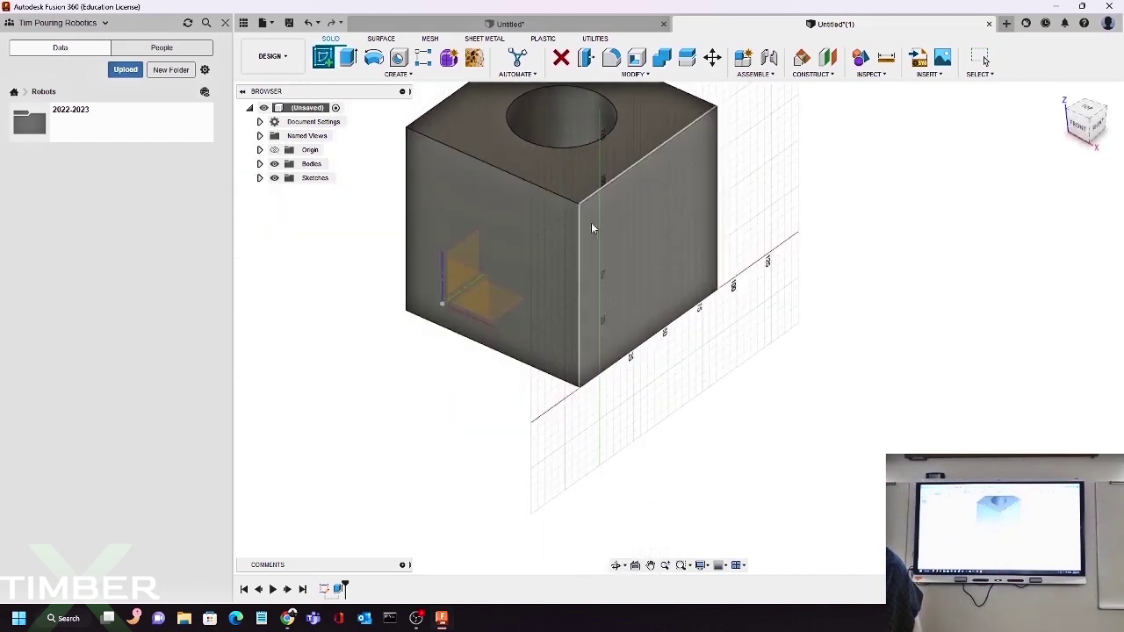
pyautogui.click(542, 306)
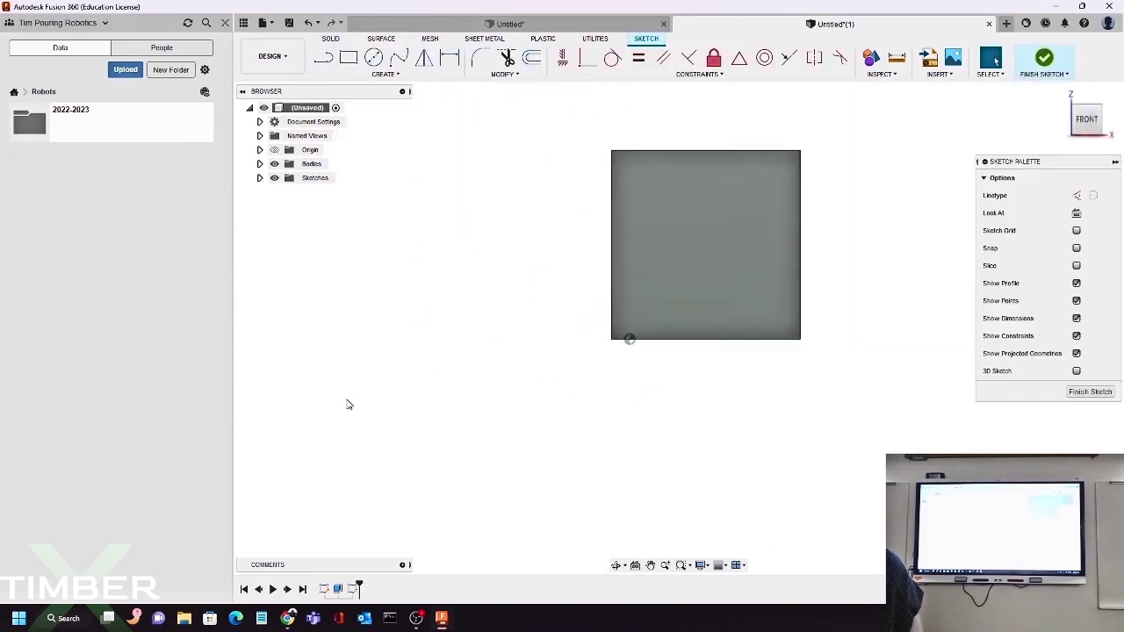
pyautogui.click(324, 57)
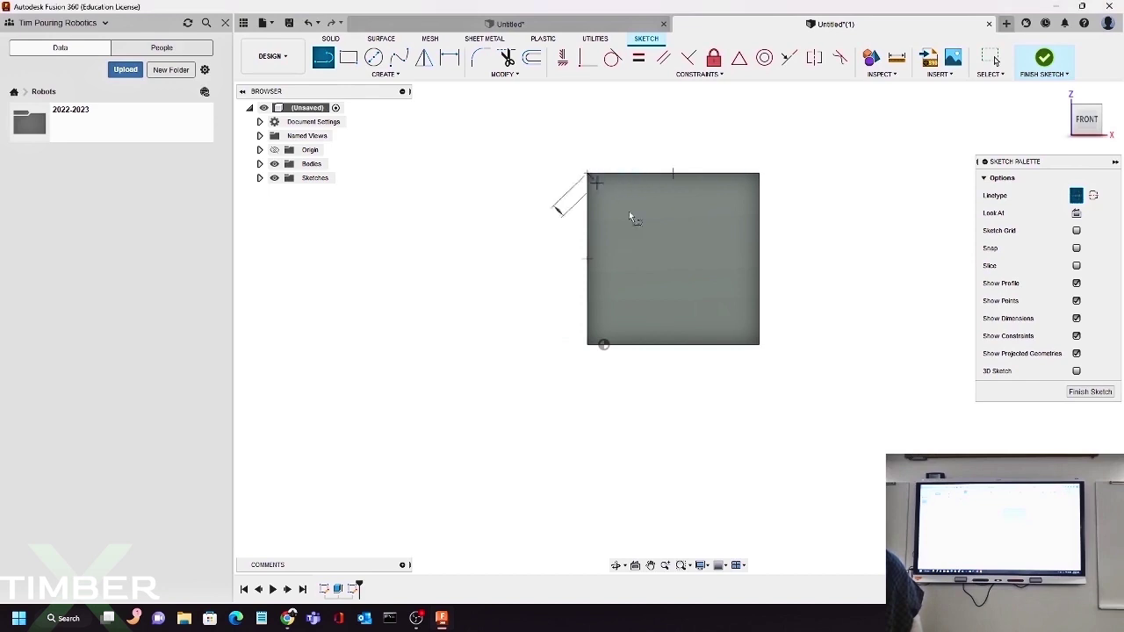
pyautogui.click(586, 173)
pyautogui.click(759, 344)
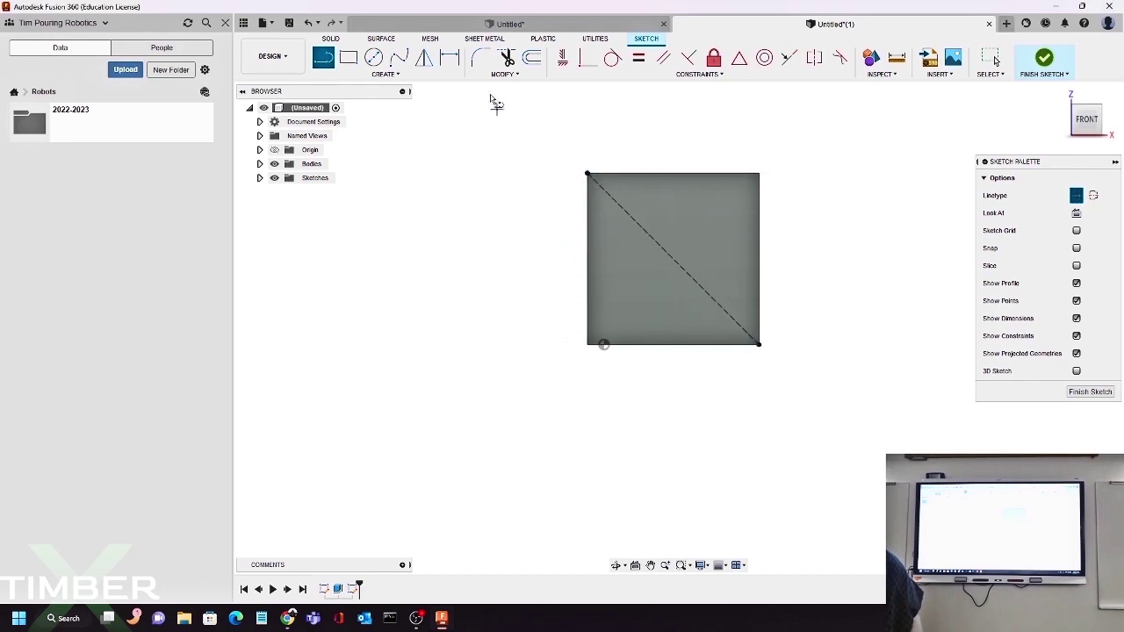
# Step: Draw a 50 mm diameter circle centred on the front face diagonal's midpoint and finish the sketch
pyautogui.click(375, 59)
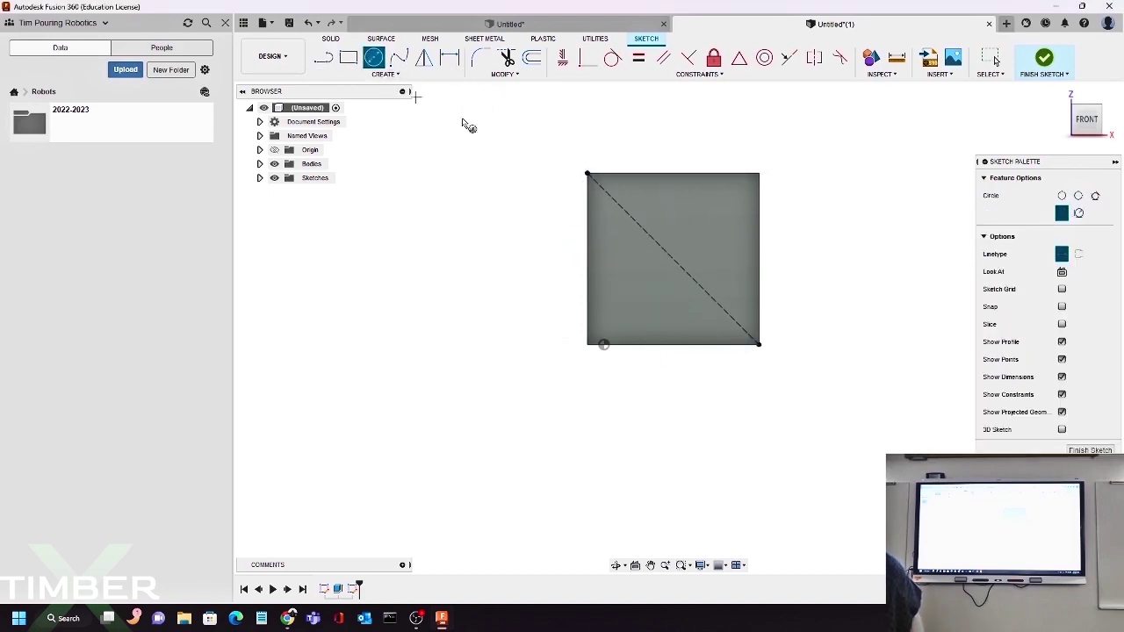
pyautogui.click(672, 259)
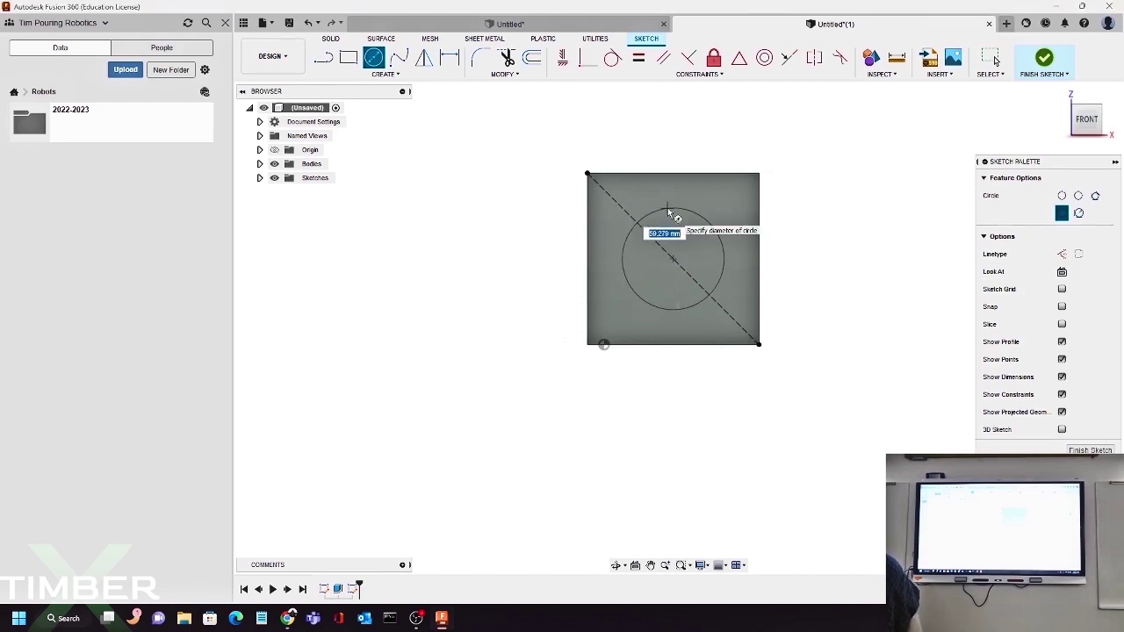
pyautogui.write('50')
pyautogui.press('Return')
pyautogui.press('Escape')
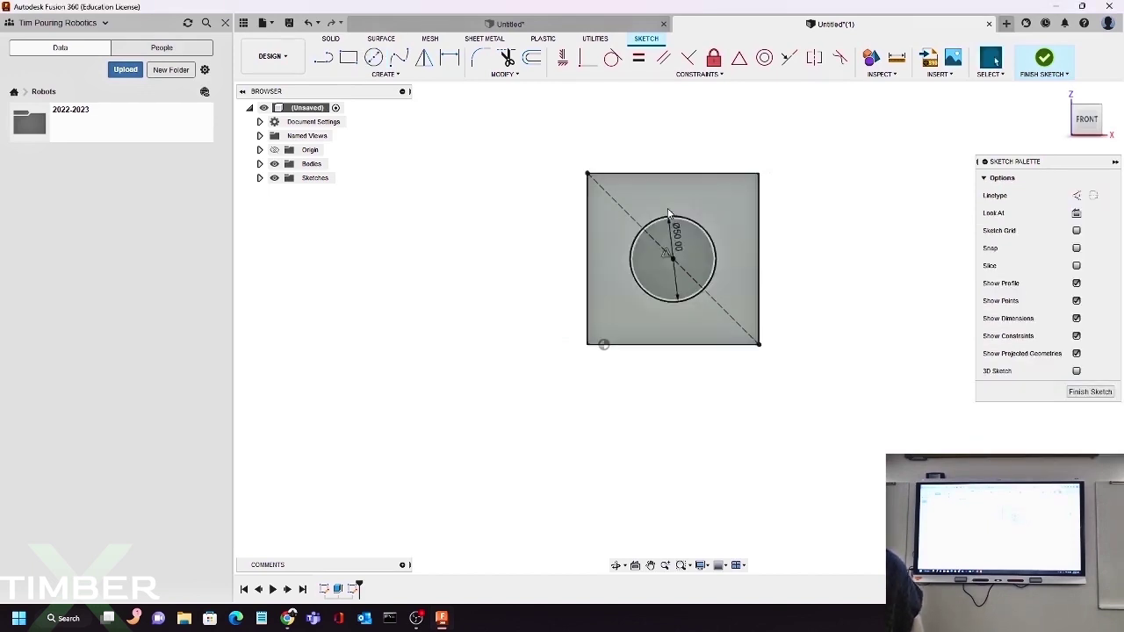
pyautogui.click(1041, 59)
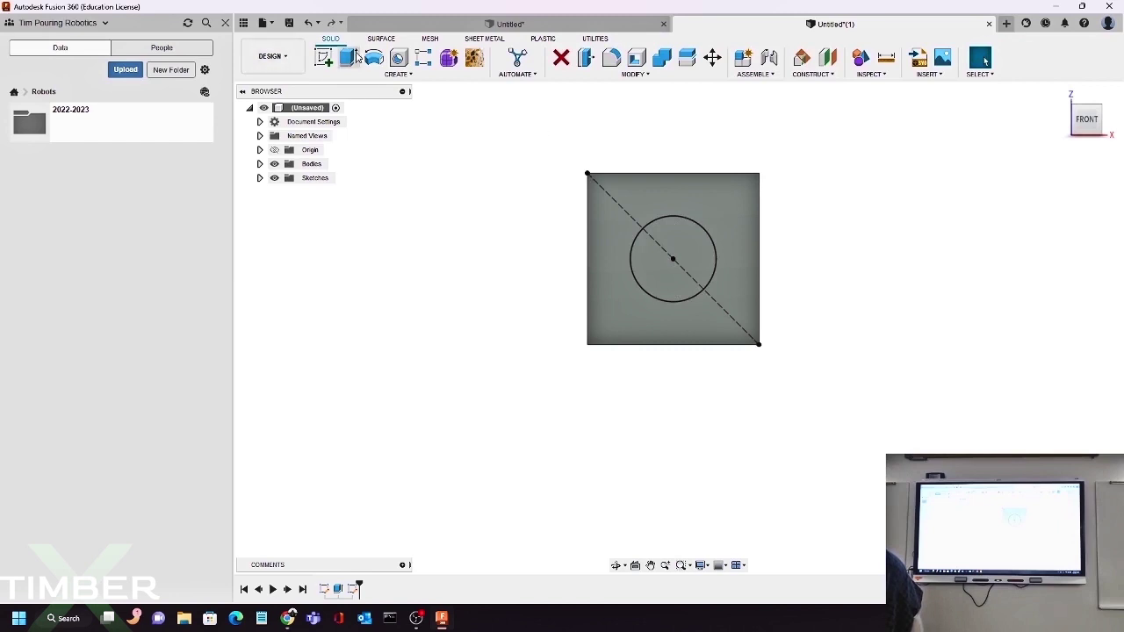
# Step: Start an extrude cut of the front face circle through the cube with a distance of -150 mm
pyautogui.press('e')
pyautogui.click(604, 268)
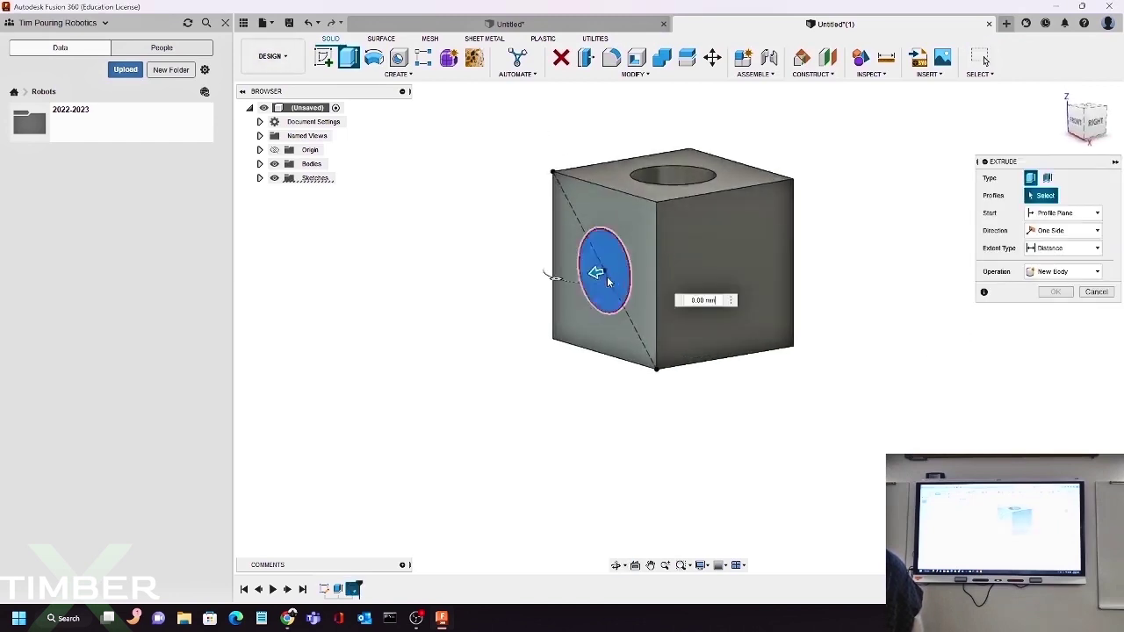
pyautogui.moveTo(606, 268); pyautogui.dragTo(803, 251)
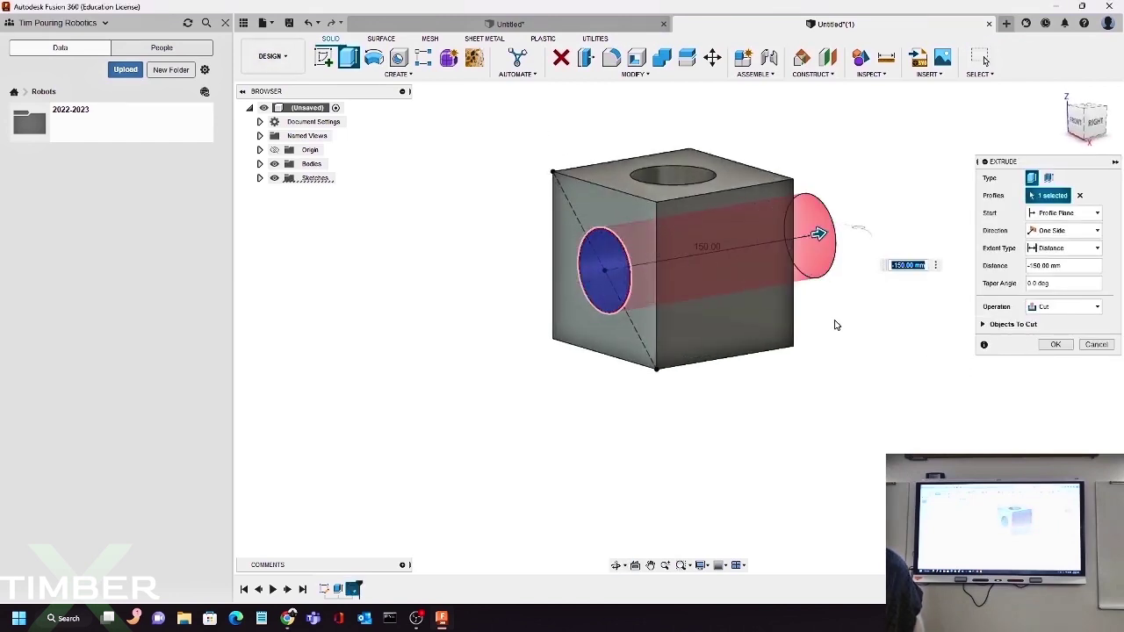
pyautogui.keyDown('shift'); pyautogui.moveTo(804, 251); pyautogui.dragTo(758, 333, button='middle'); pyautogui.keyUp('shift')
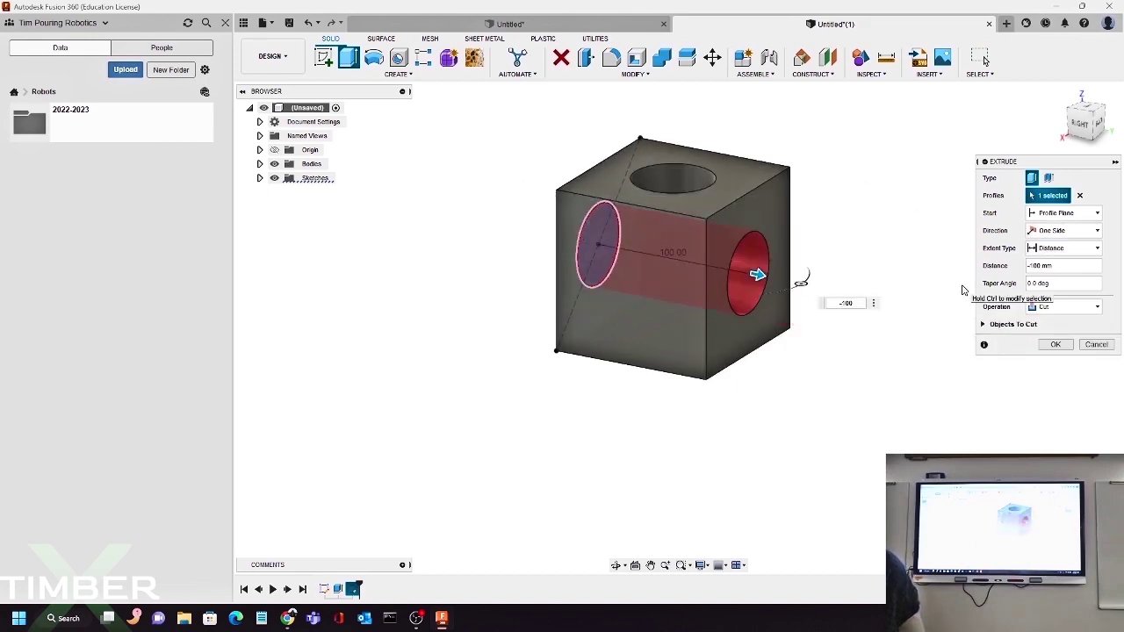
pyautogui.moveTo(753, 275); pyautogui.dragTo(830, 303)
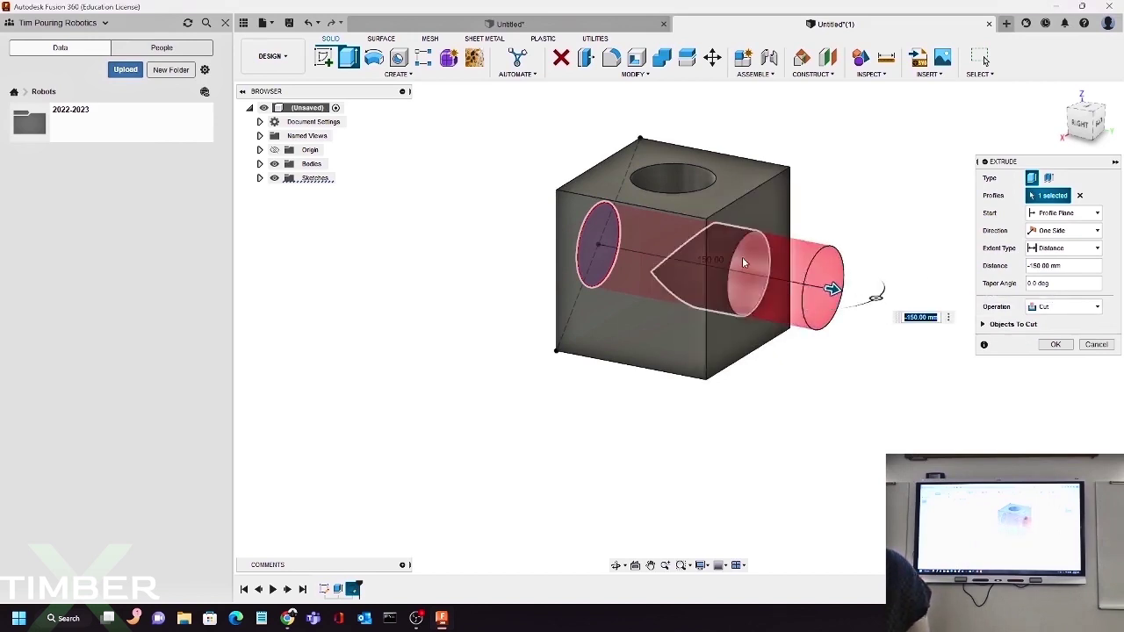
# Step: Try ending the cut at the cube's opposite face with the To Object extent
pyautogui.click(1058, 249)
pyautogui.click(1054, 277)
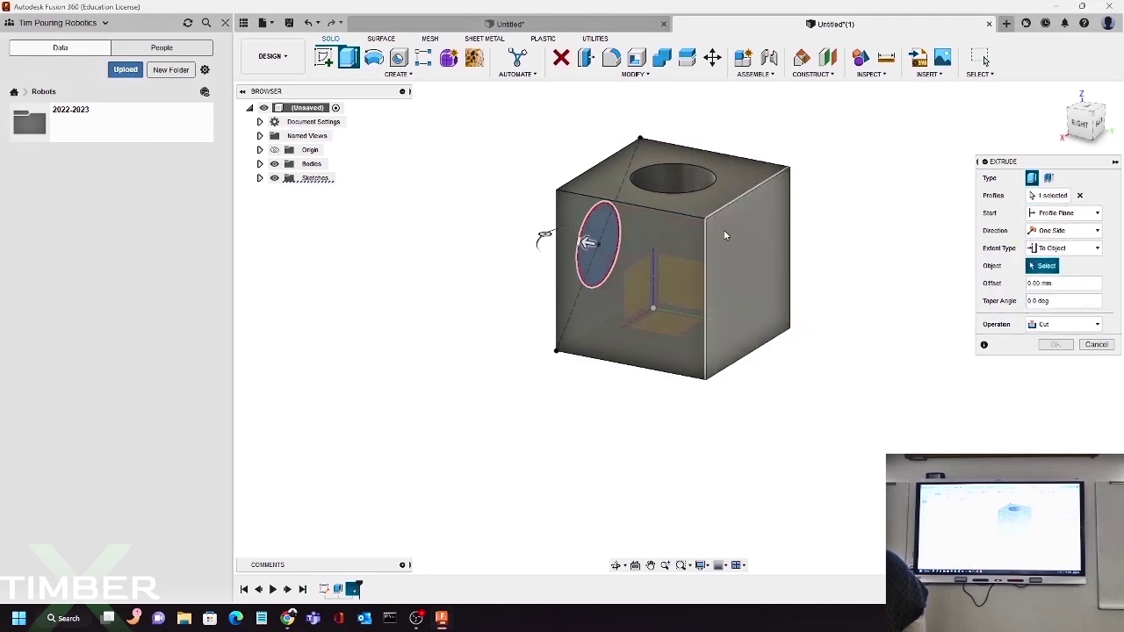
pyautogui.click(723, 224)
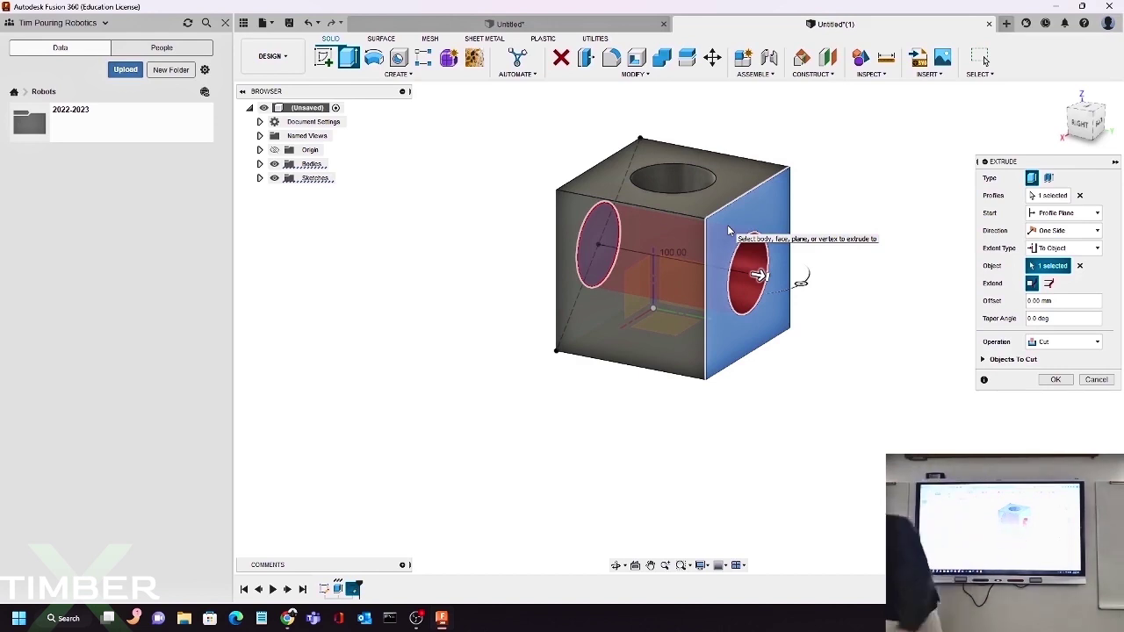
# Step: Return the cut's extent to Distance and try a distance of -50 mm
pyautogui.click(1086, 252)
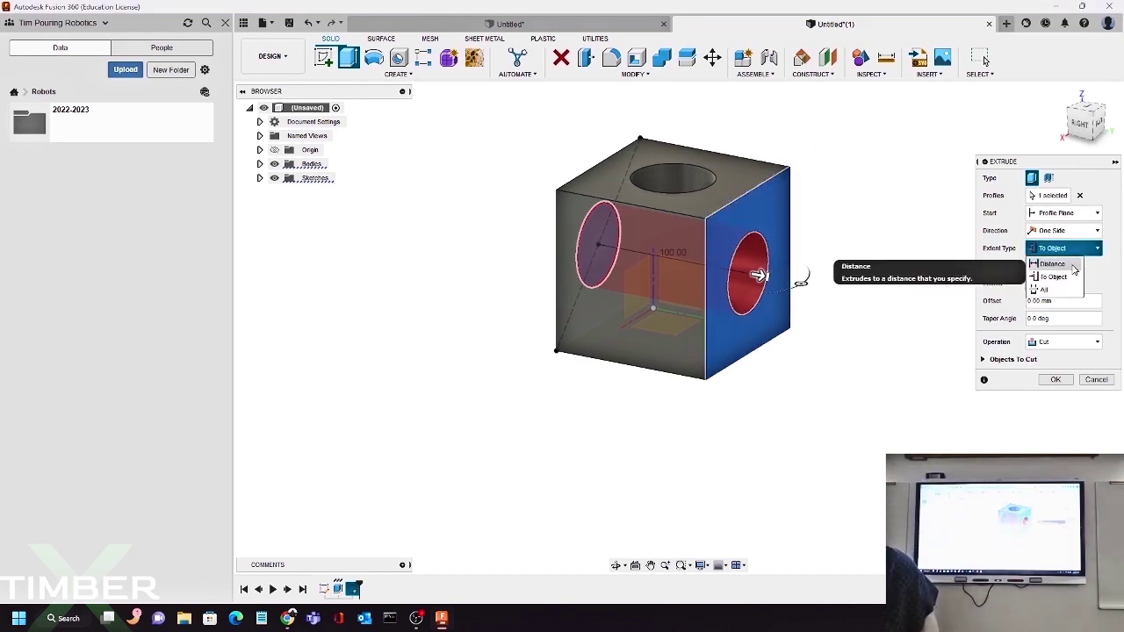
pyautogui.click(1045, 264)
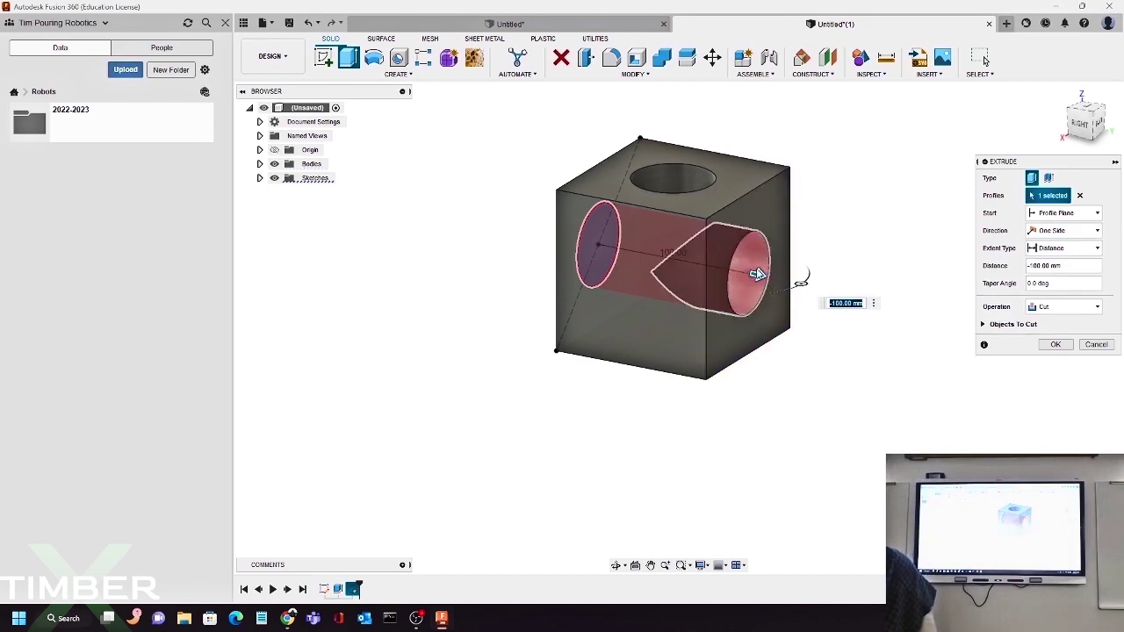
pyautogui.write('-50')
pyautogui.press('Return')
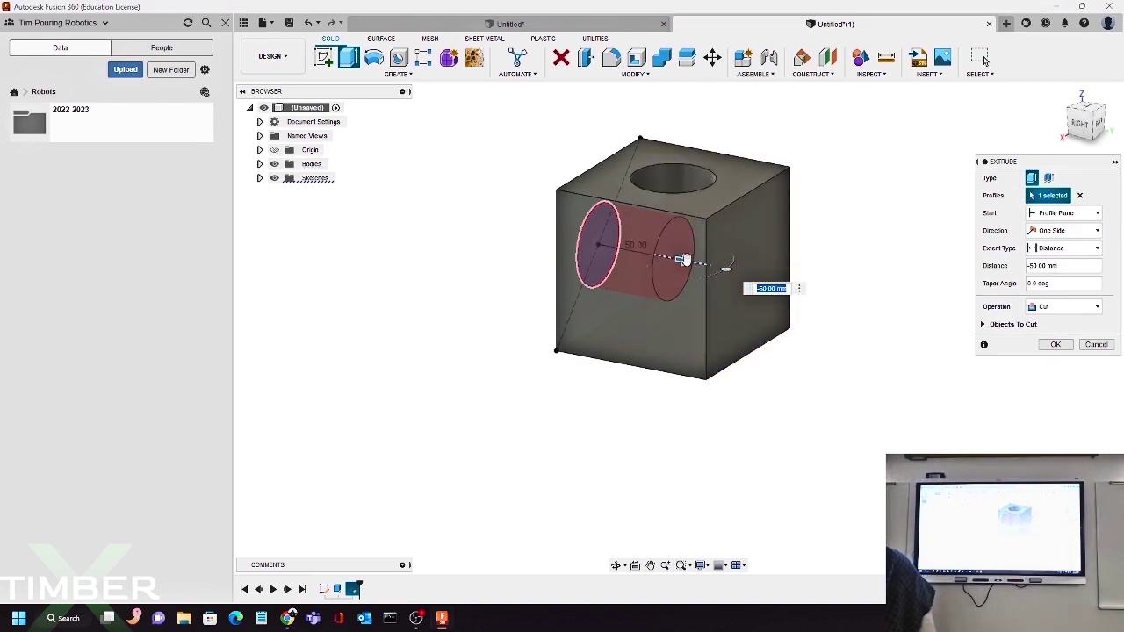
# Step: Set the cut distance to -100 mm, ending at the opposite face, and complete the extrude
pyautogui.click(1074, 253)
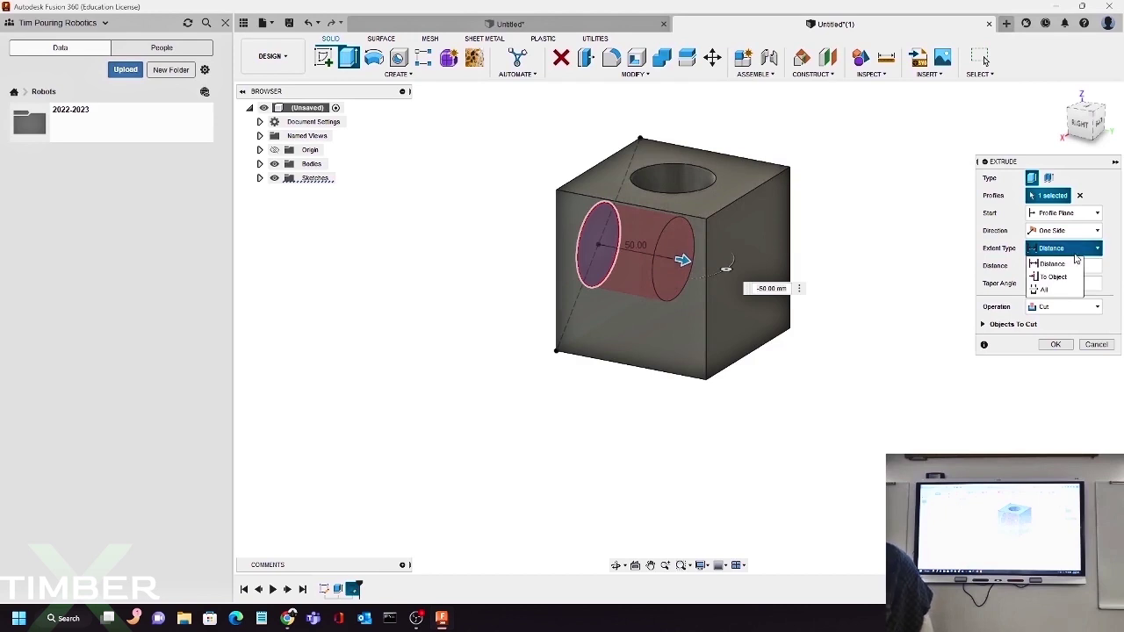
pyautogui.click(1067, 252)
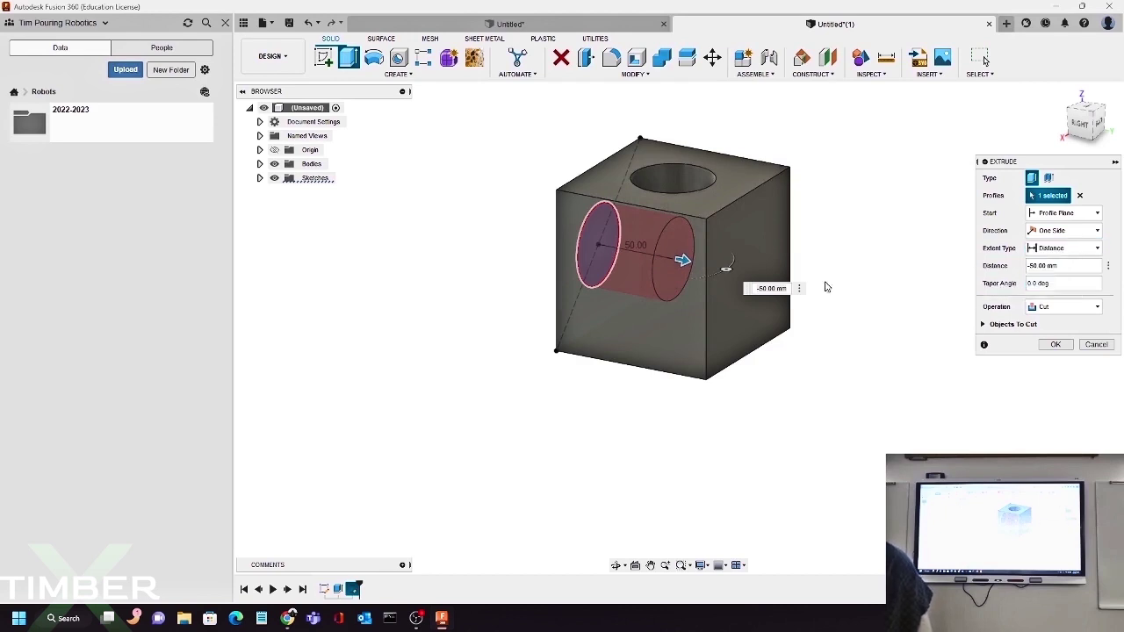
pyautogui.click(733, 228)
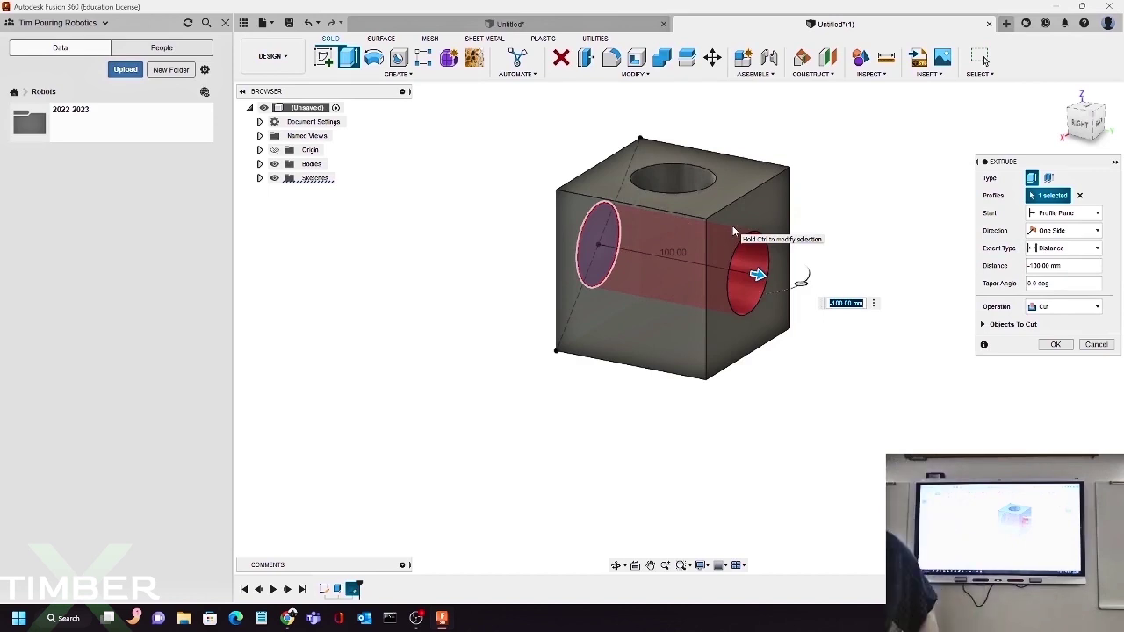
pyautogui.click(1055, 344)
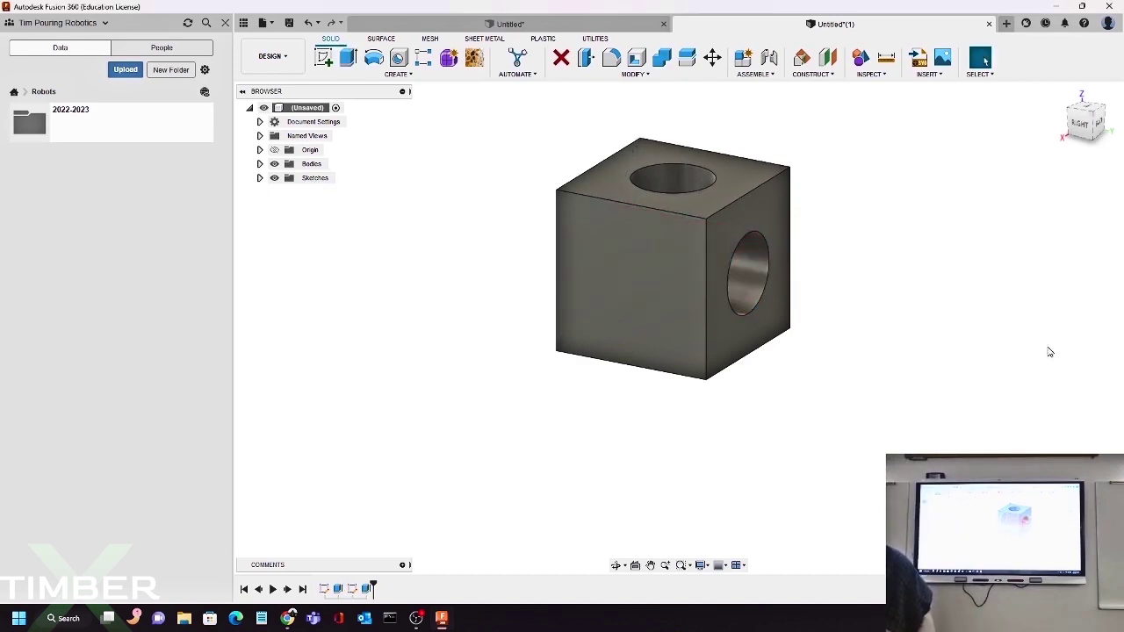
# Step: Start a sketch on the cube's solid left face and draw a construction diagonal from its upper-left corner to its lower-right corner
pyautogui.keyDown('shift'); pyautogui.moveTo(922, 313); pyautogui.dragTo(798, 314, button='middle'); pyautogui.keyUp('shift')
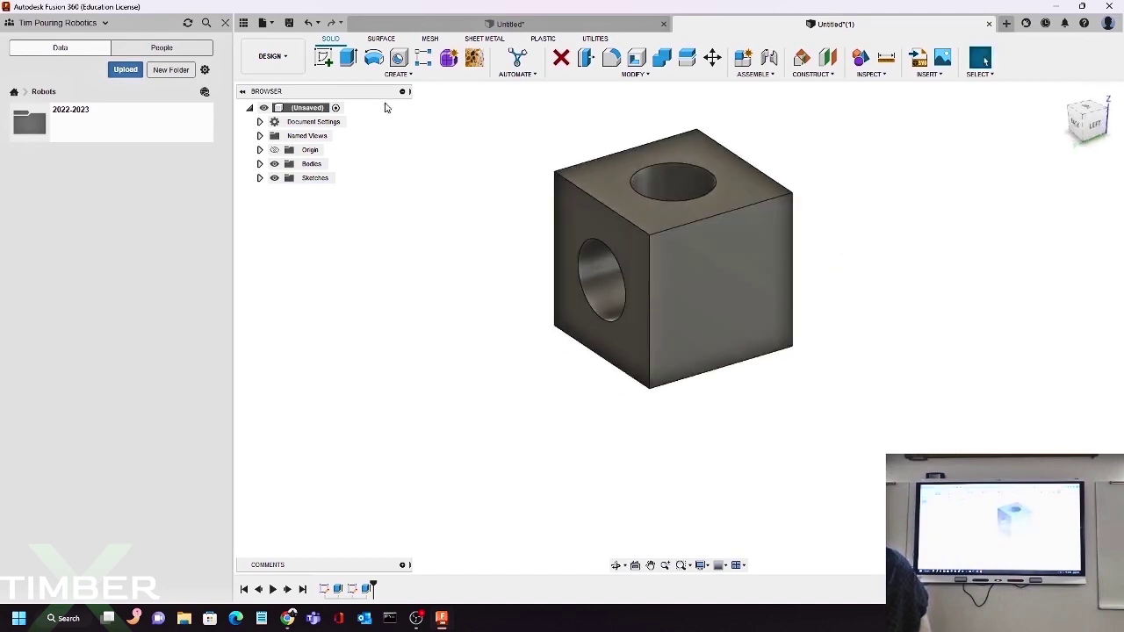
pyautogui.click(323, 58)
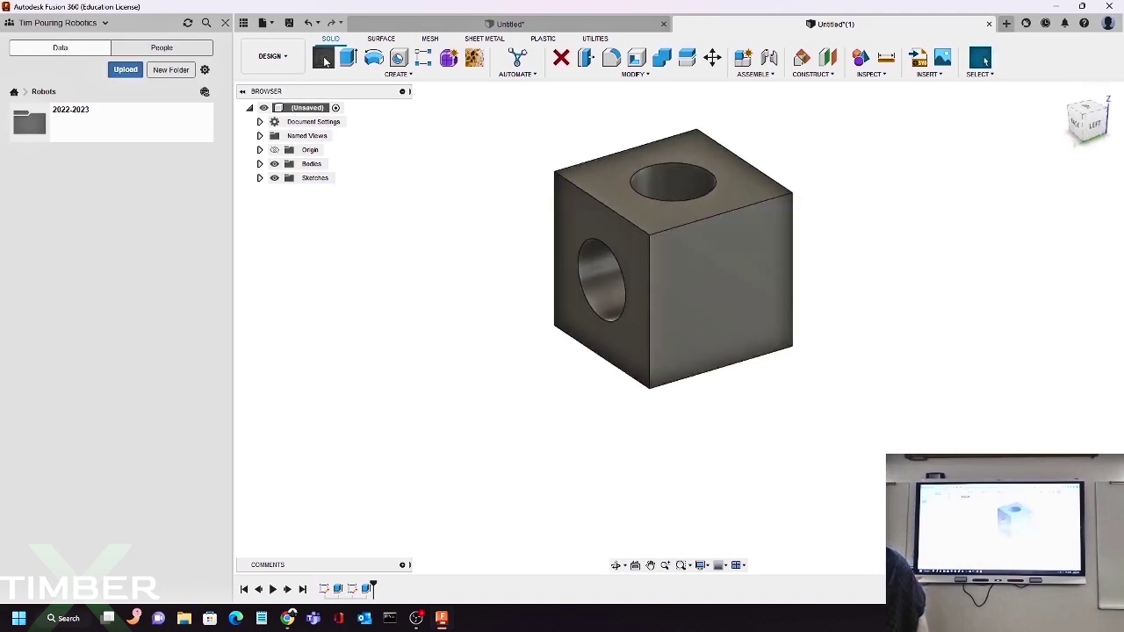
pyautogui.click(723, 275)
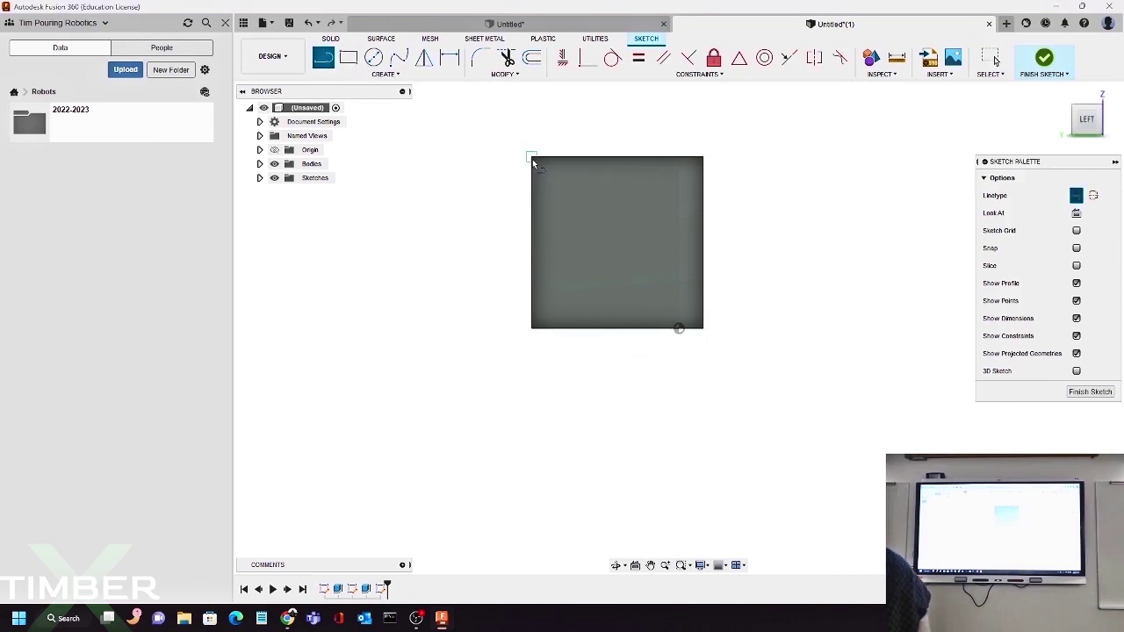
pyautogui.click(532, 159)
pyautogui.click(703, 327)
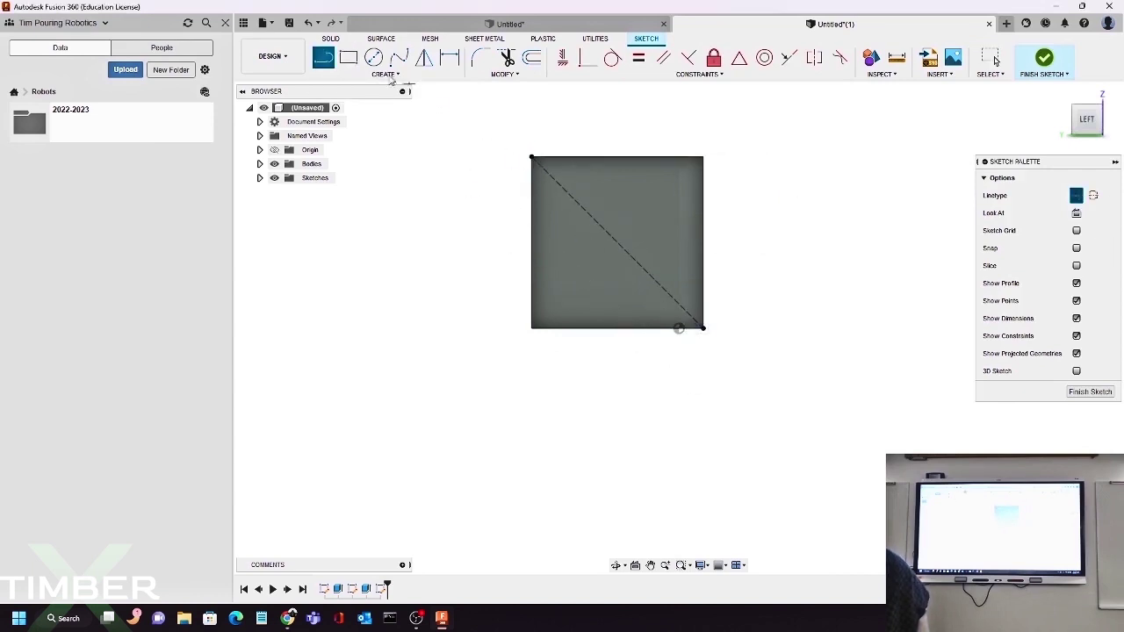
# Step: Draw a 50 mm diameter circle centred on the left face diagonal's midpoint and finish the sketch
pyautogui.click(376, 64)
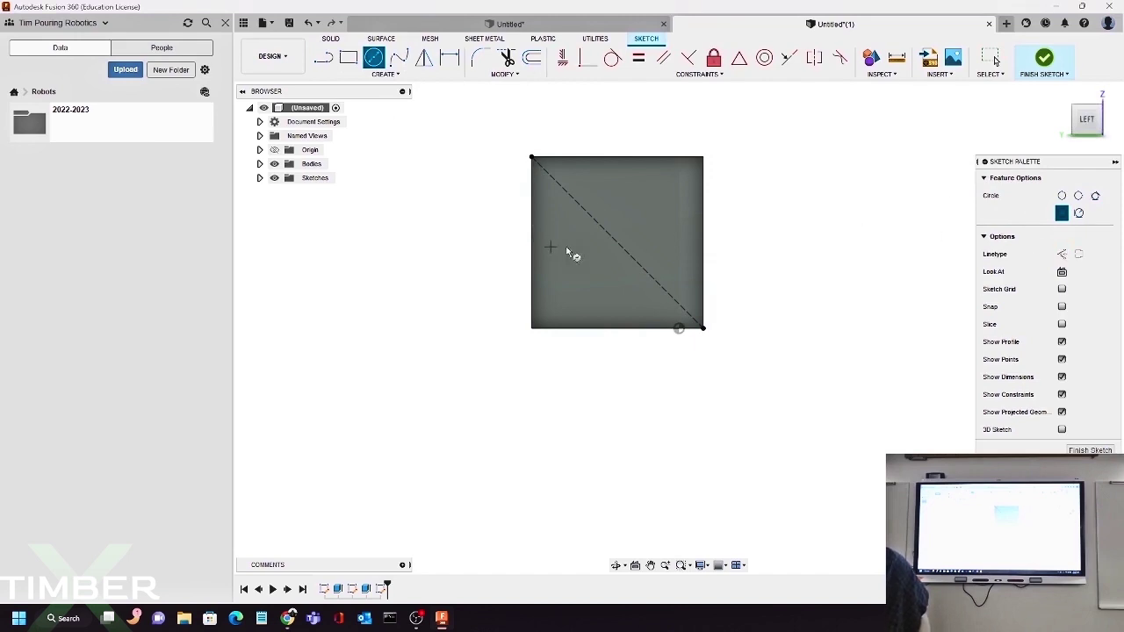
pyautogui.click(621, 208)
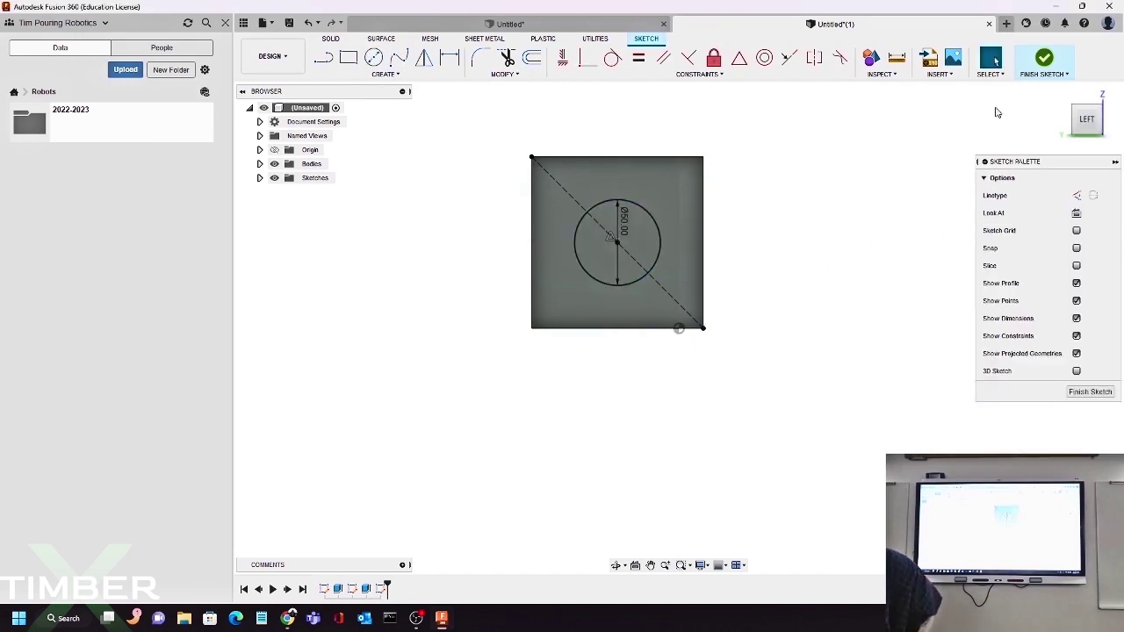
pyautogui.press('Escape')
pyautogui.keyDown('shift'); pyautogui.moveTo(396, 116); pyautogui.dragTo(410, 134, button='middle'); pyautogui.keyUp('shift')
# Step: Extrude the left face circle -100 mm as a cut through the cube and inspect the resulting holes
pyautogui.press('e')
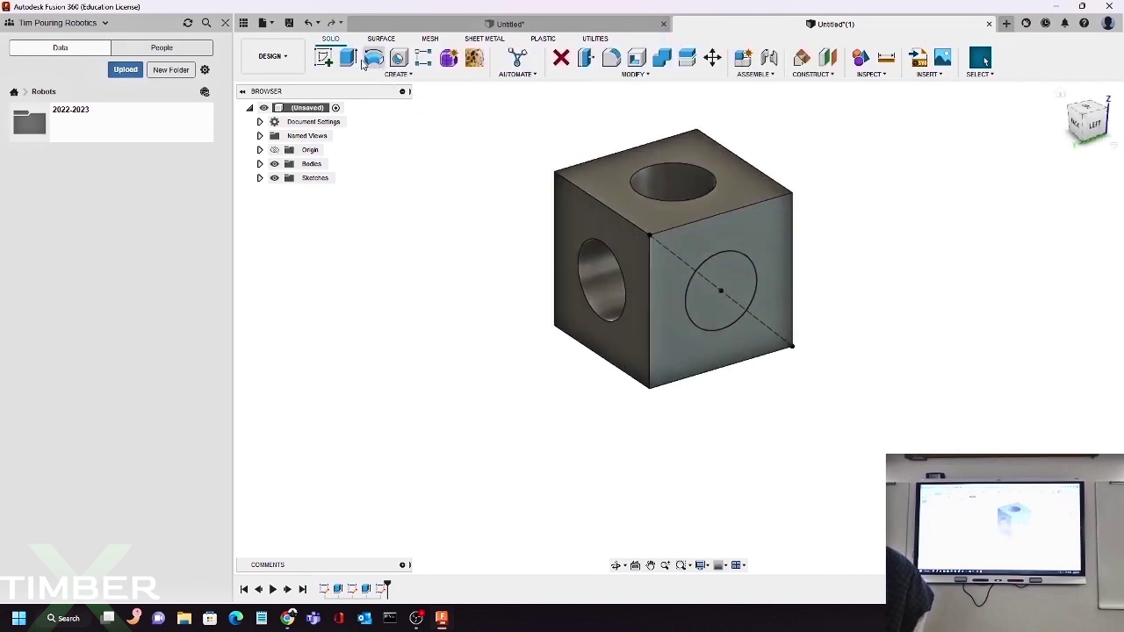
pyautogui.click(717, 292)
pyautogui.keyDown('shift'); pyautogui.moveTo(718, 292); pyautogui.dragTo(626, 265, button='middle'); pyautogui.keyUp('shift')
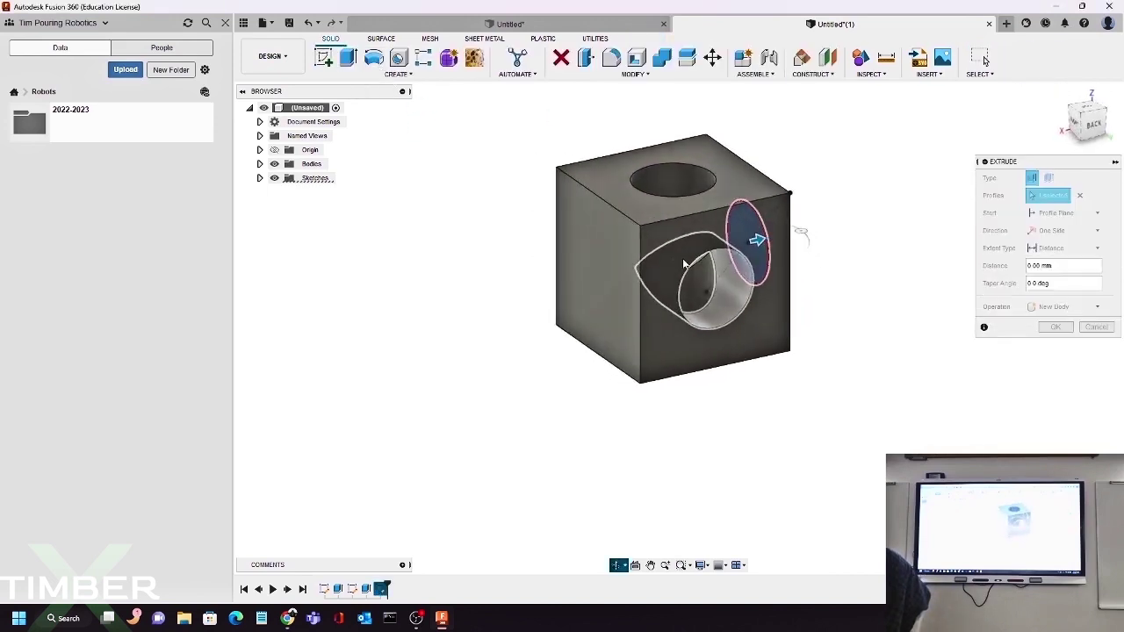
pyautogui.write('-100')
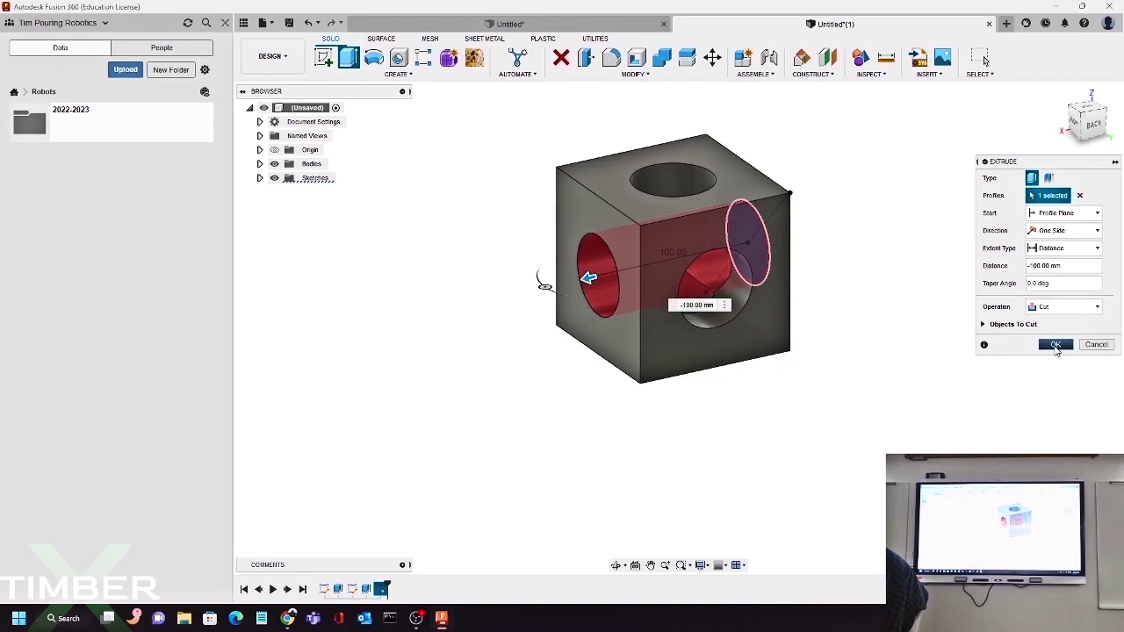
pyautogui.click(1055, 345)
pyautogui.keyDown('shift'); pyautogui.moveTo(835, 256); pyautogui.dragTo(724, 229, button='middle'); pyautogui.keyUp('shift')
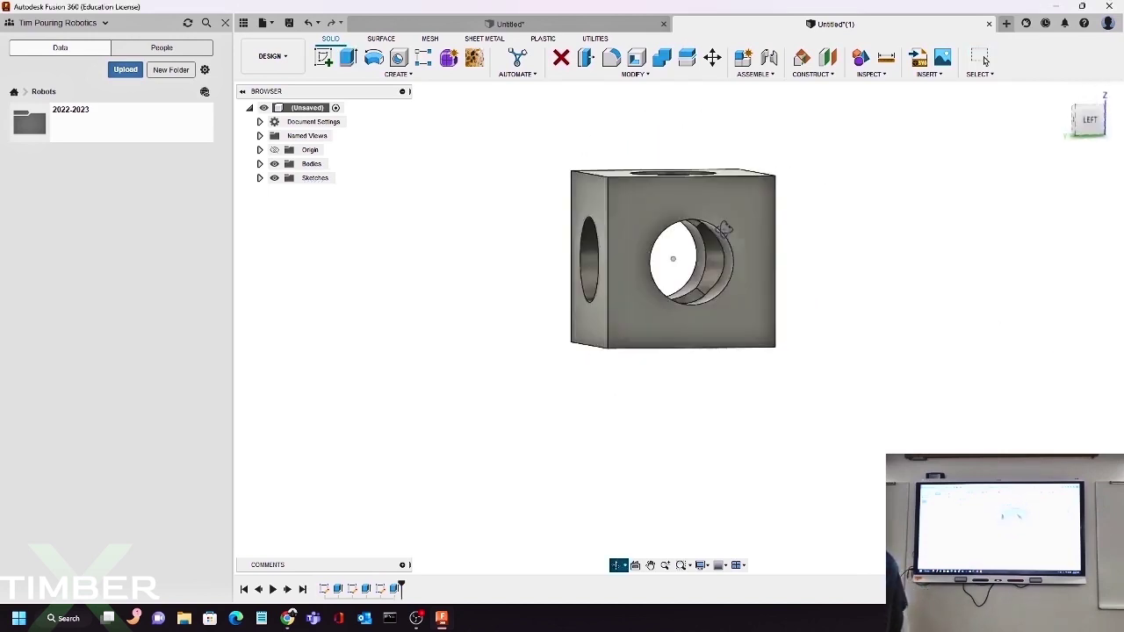
# Step: Switch to the Google Slides presentation, start the slideshow from the 3 Sketches slide, and advance three slides through the practice drawings
pyautogui.hotkey('alt', 'Tab')
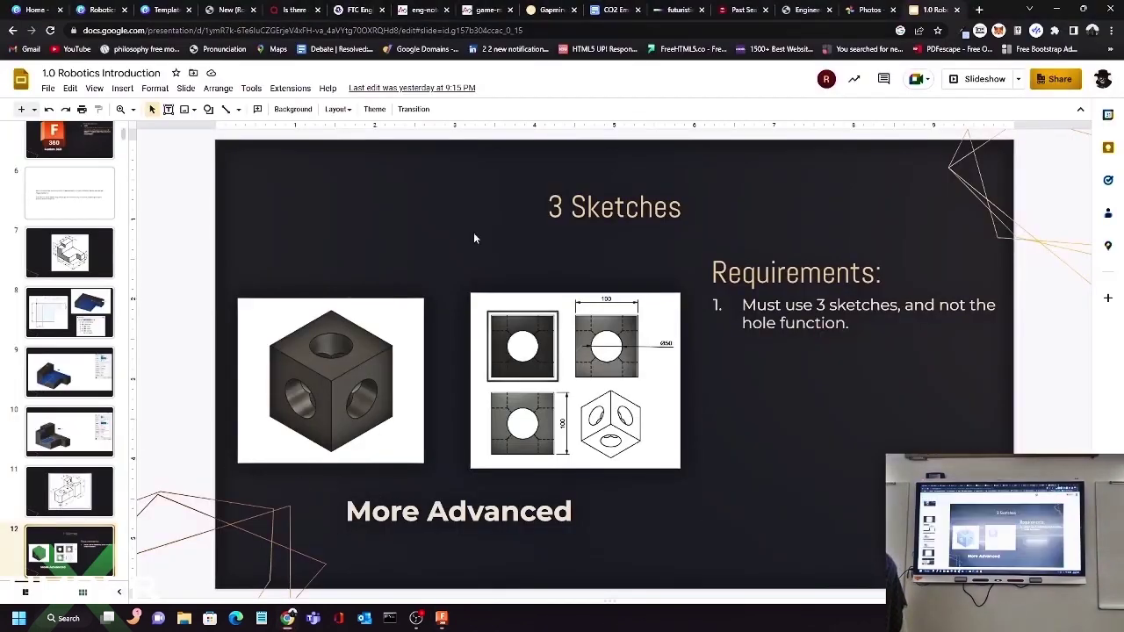
pyautogui.click(964, 80)
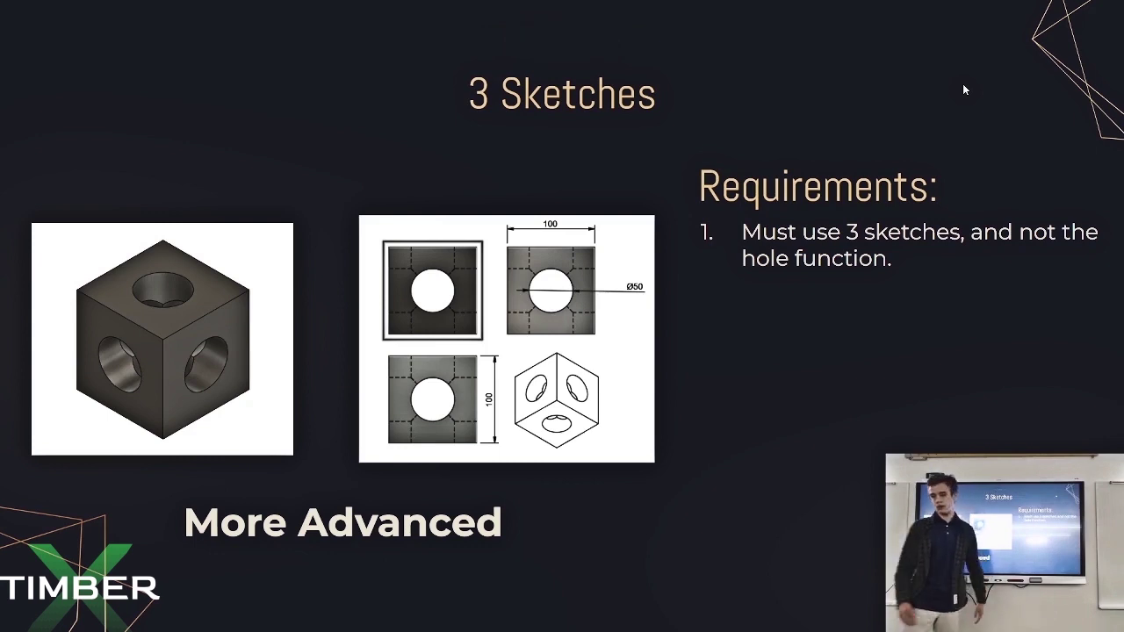
pyautogui.press('Right')
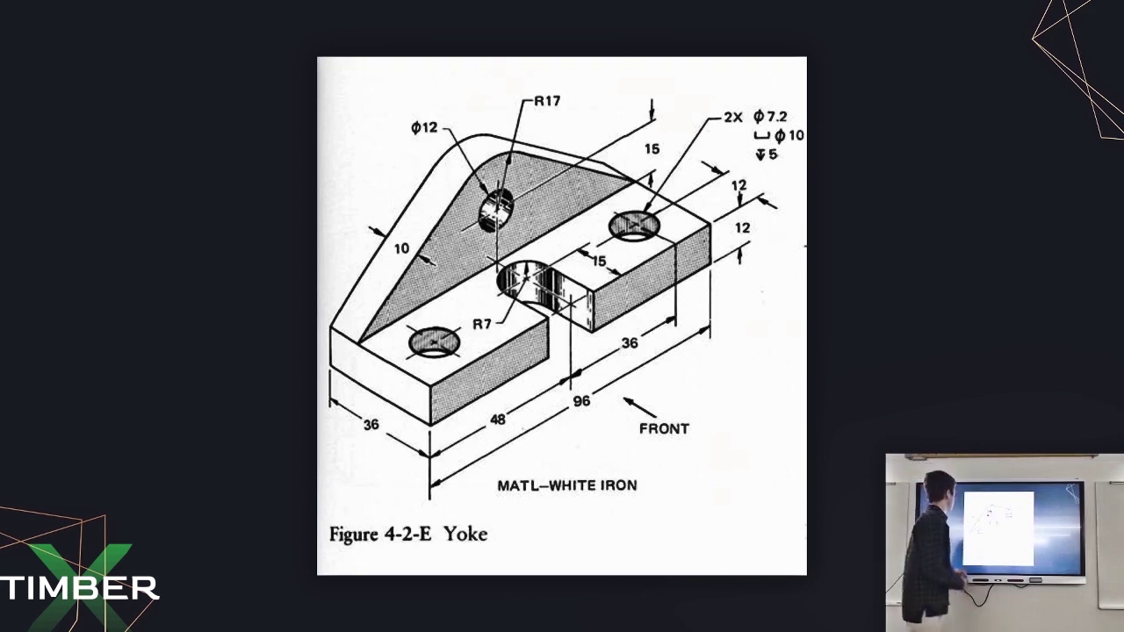
pyautogui.press('Right')
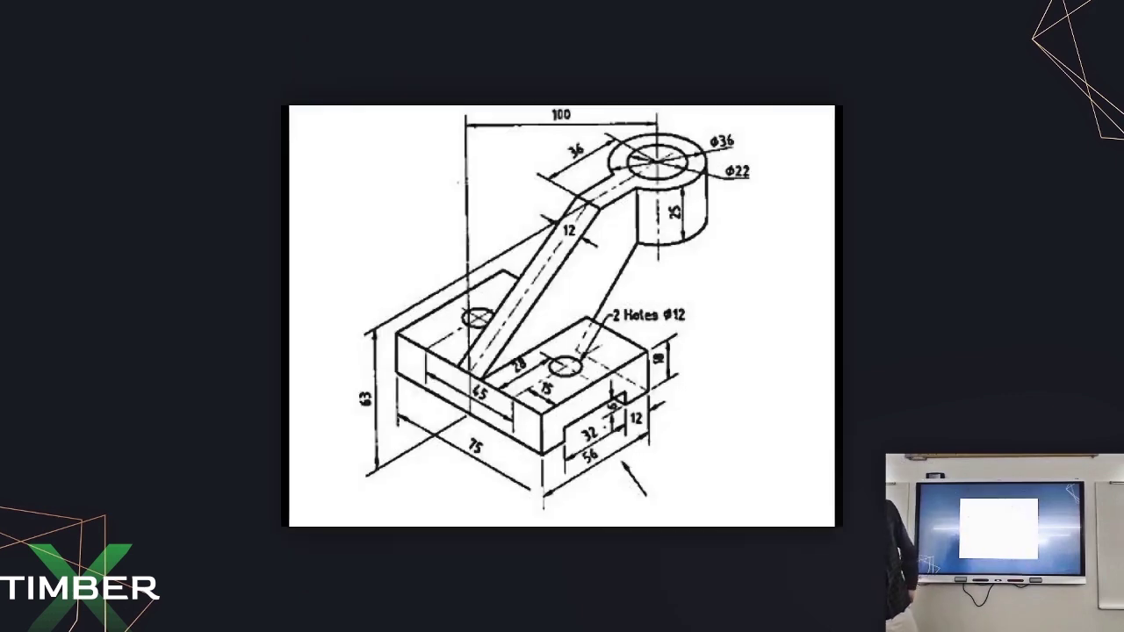
pyautogui.press('Right')
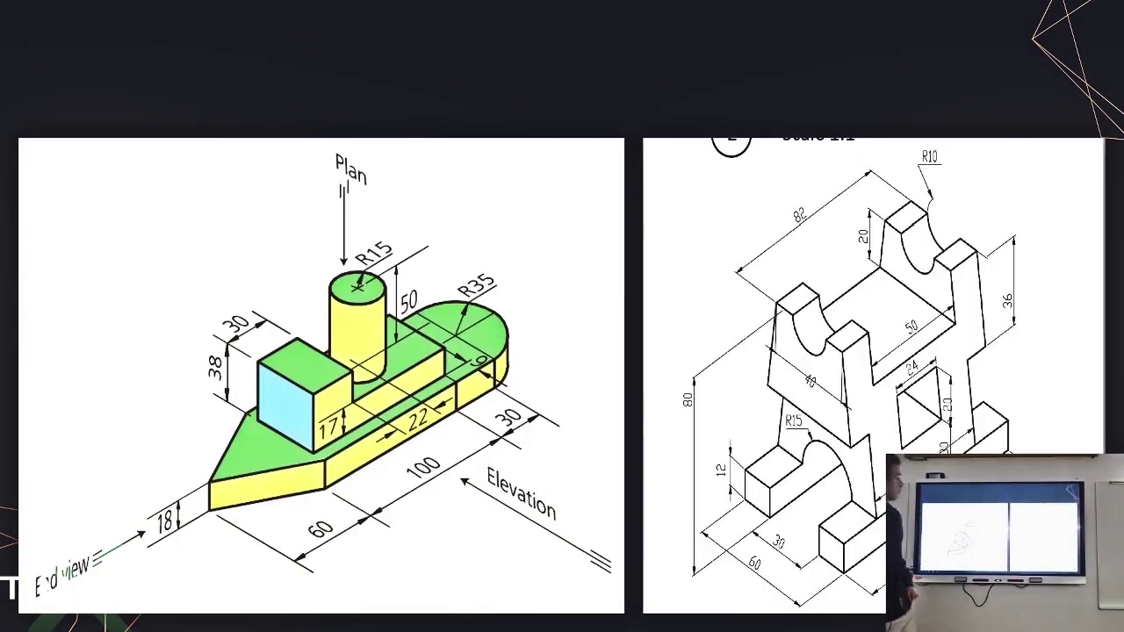